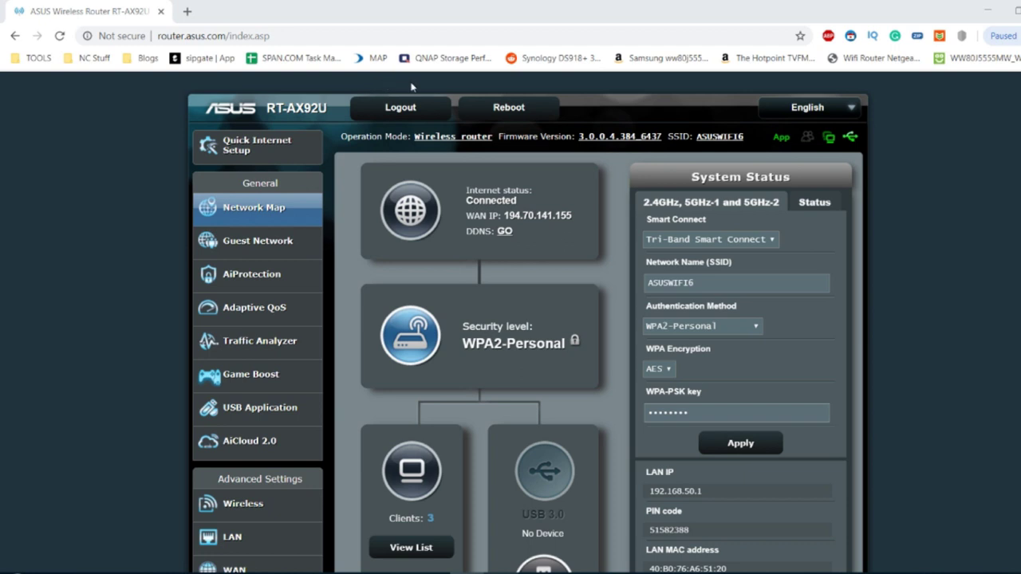
Examine the Network Map overview, from the internet status down to the clients, AiMesh and USB devices.
scroll(357, 147, "down", 4)
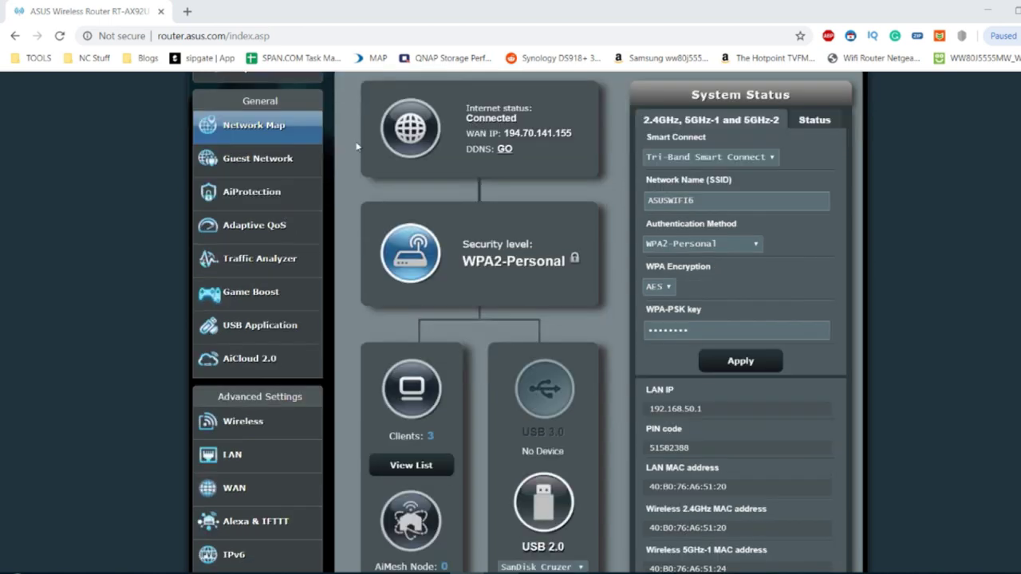
scroll(357, 146, "up", 4)
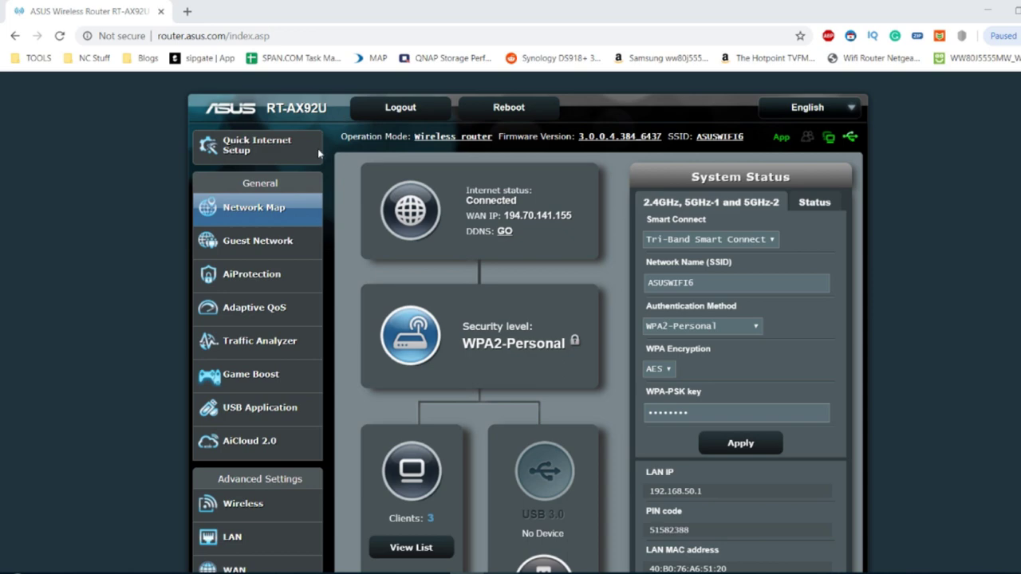
scroll(295, 177, "down", 4)
scroll(296, 181, "up", 4)
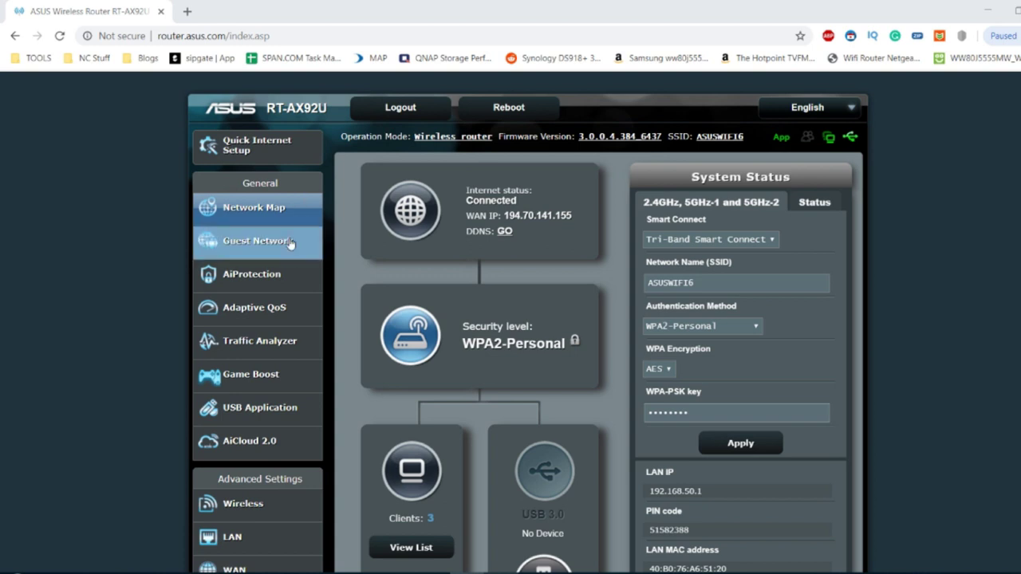
scroll(469, 339, "down", 1)
scroll(469, 338, "down", 3)
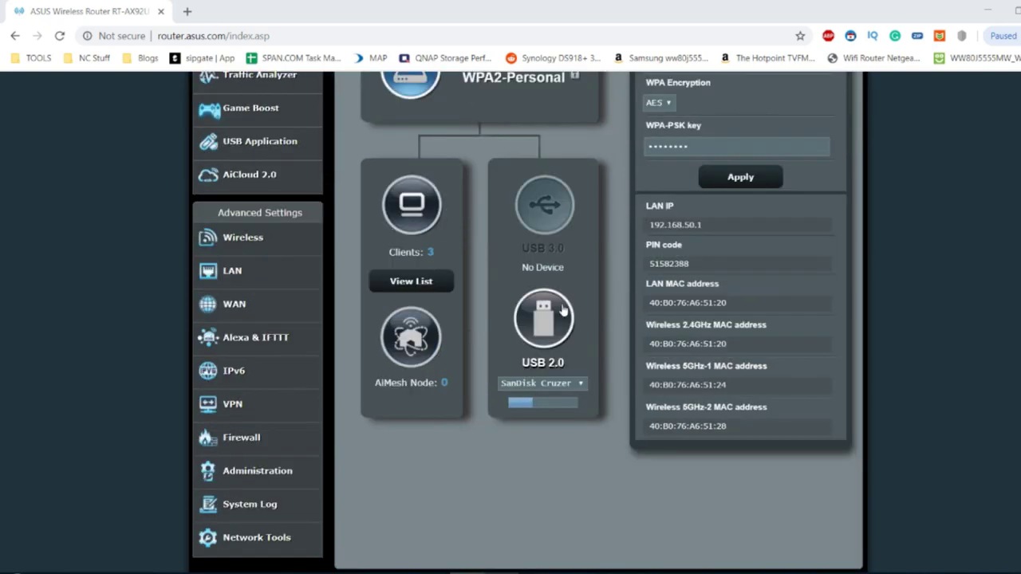
scroll(564, 311, "up", 4)
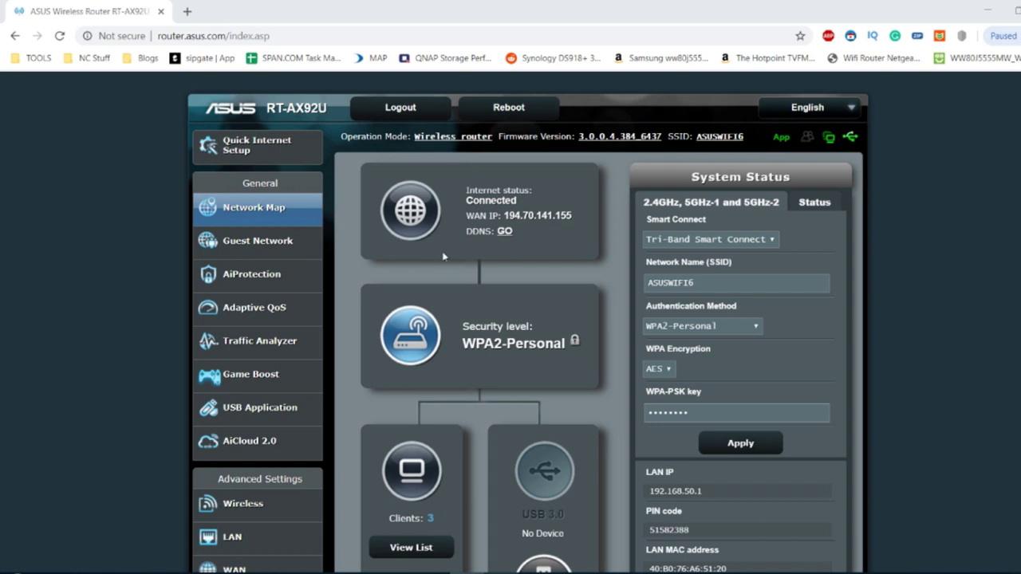
scroll(431, 245, "down", 3)
scroll(432, 245, "up", 3)
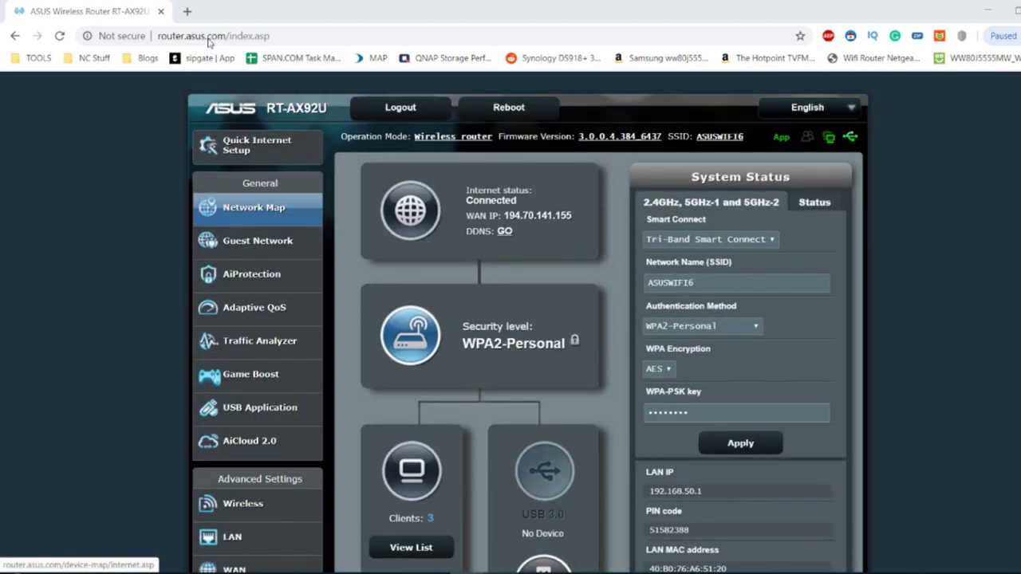
Check the computer's Wi-Fi connection in the Windows network list, and return to the router's Network Map.
left_click(950, 566)
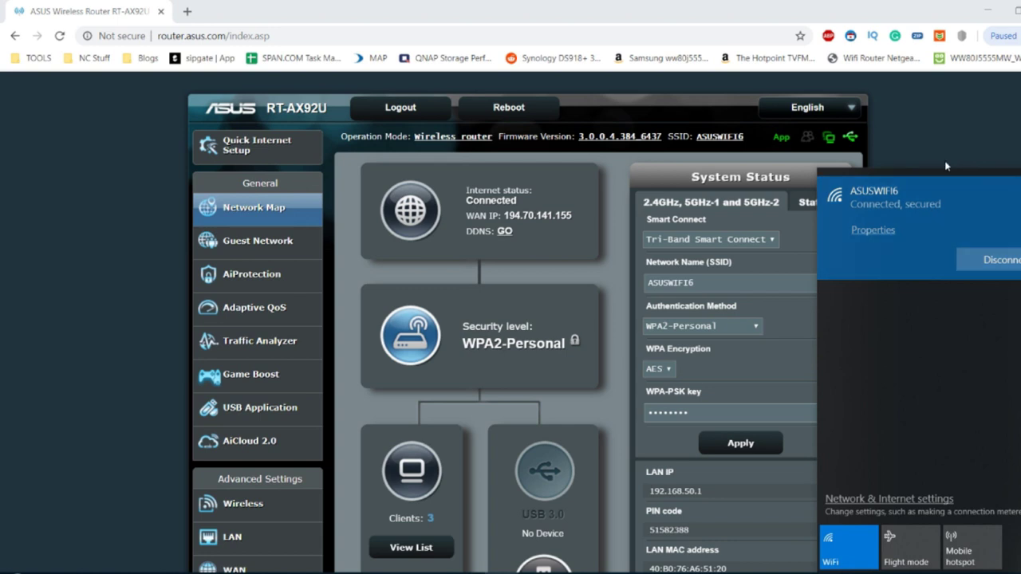
left_click(960, 130)
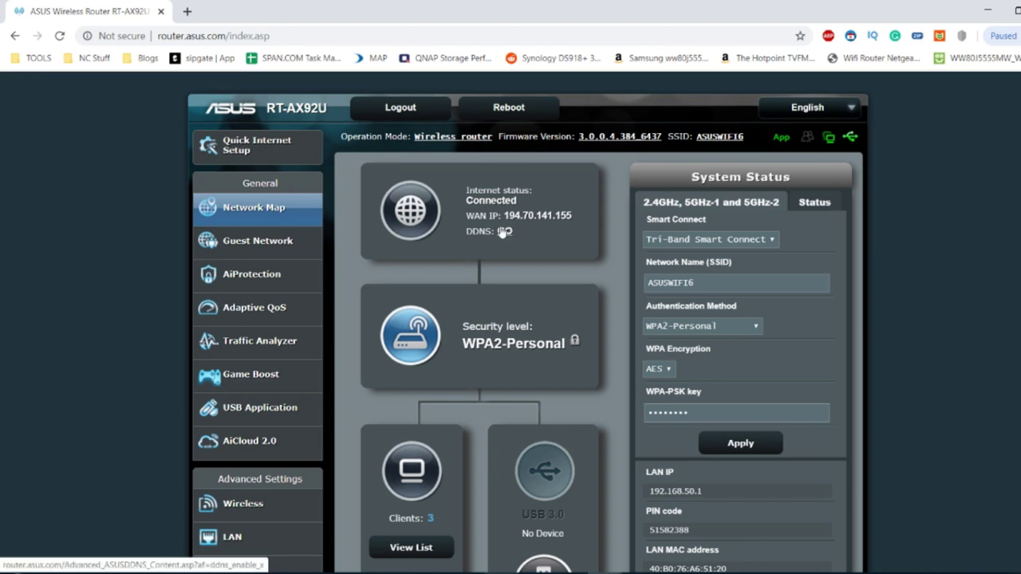
scroll(502, 233, "down", 4)
scroll(502, 232, "up", 4)
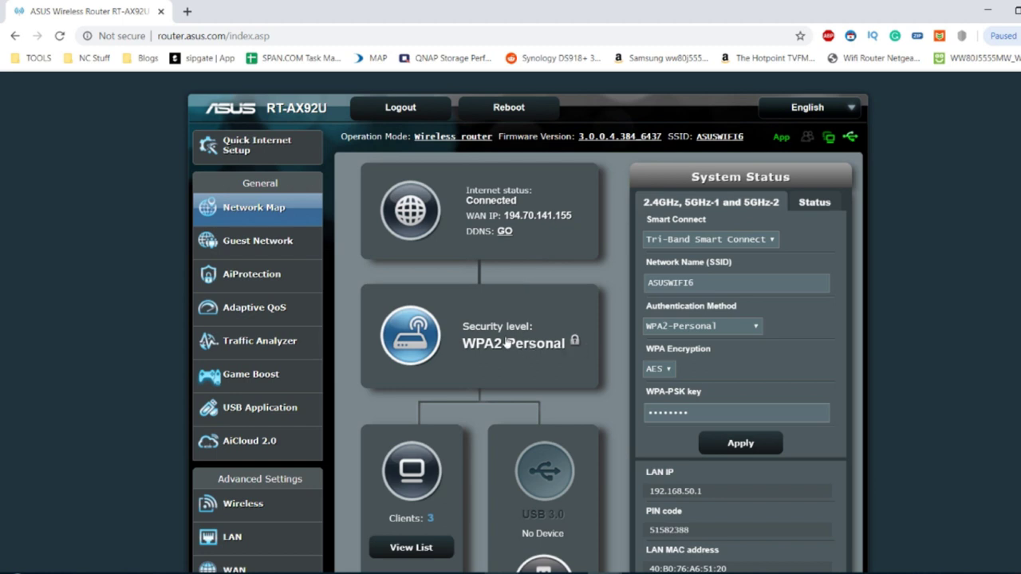
Show the wireless security settings on the Network Map and review the Authentication Method options without changing them.
scroll(507, 335, "down", 1)
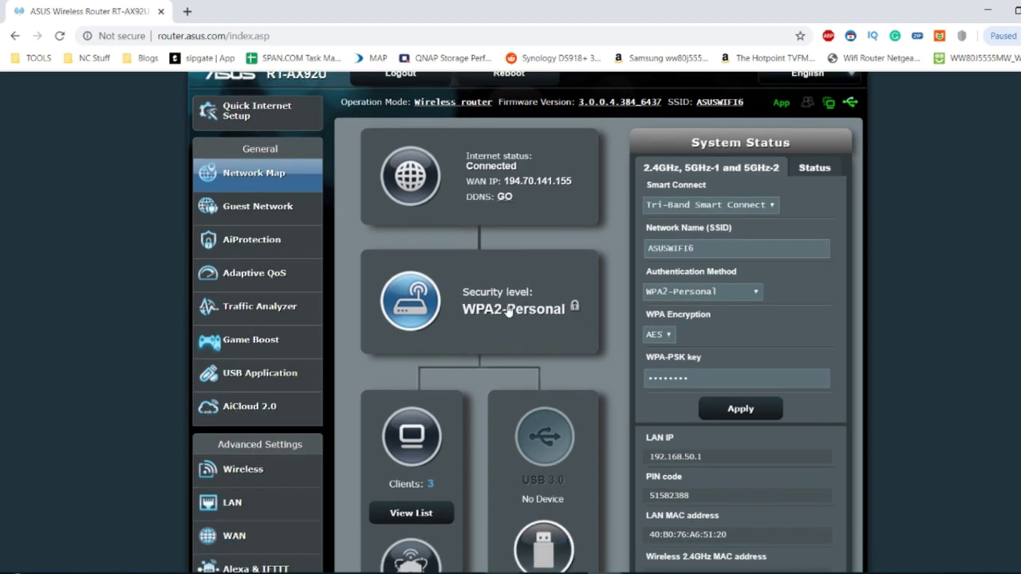
left_click(507, 311)
left_click(750, 293)
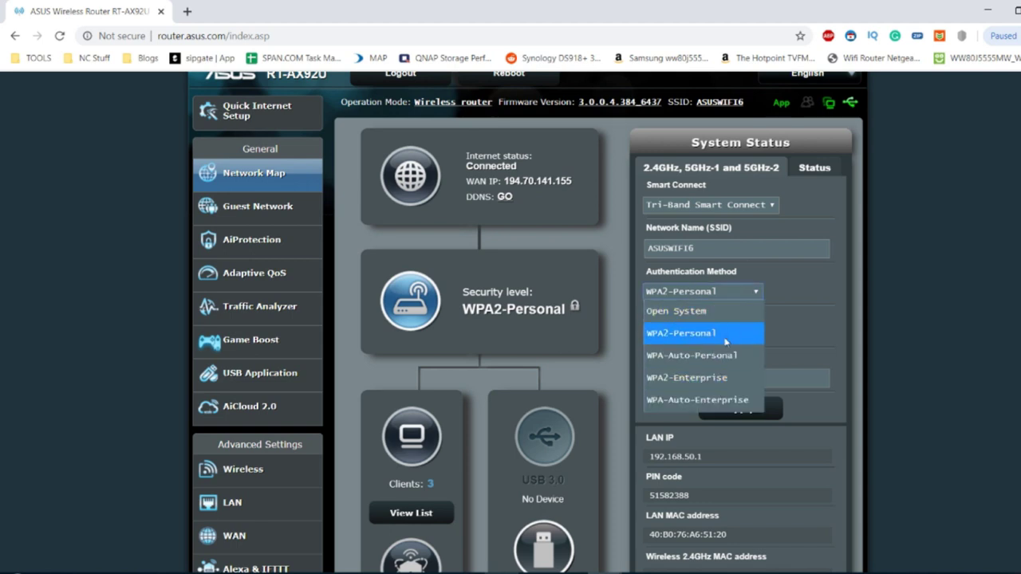
left_click(828, 312)
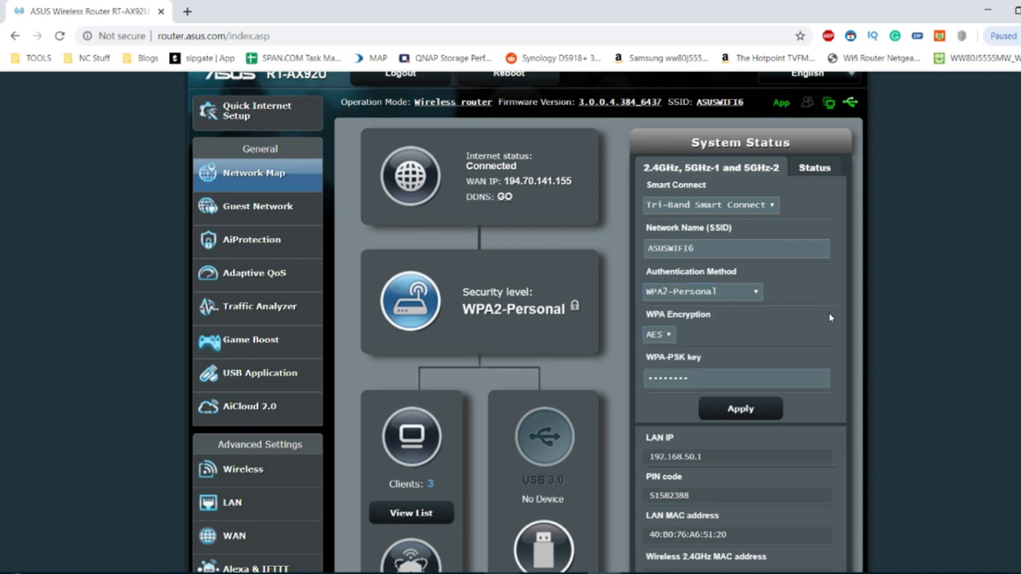
Review the network name, the WPA Encryption choices and the Smart Connect modes without changing them.
left_click(735, 249)
left_click(661, 335)
left_click(660, 336)
left_click(764, 206)
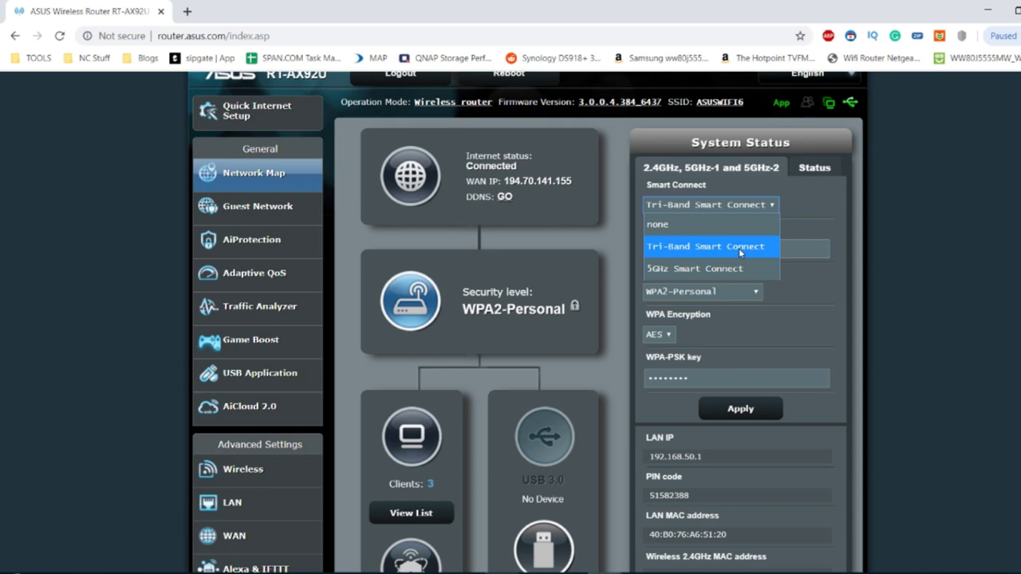
left_click(793, 219)
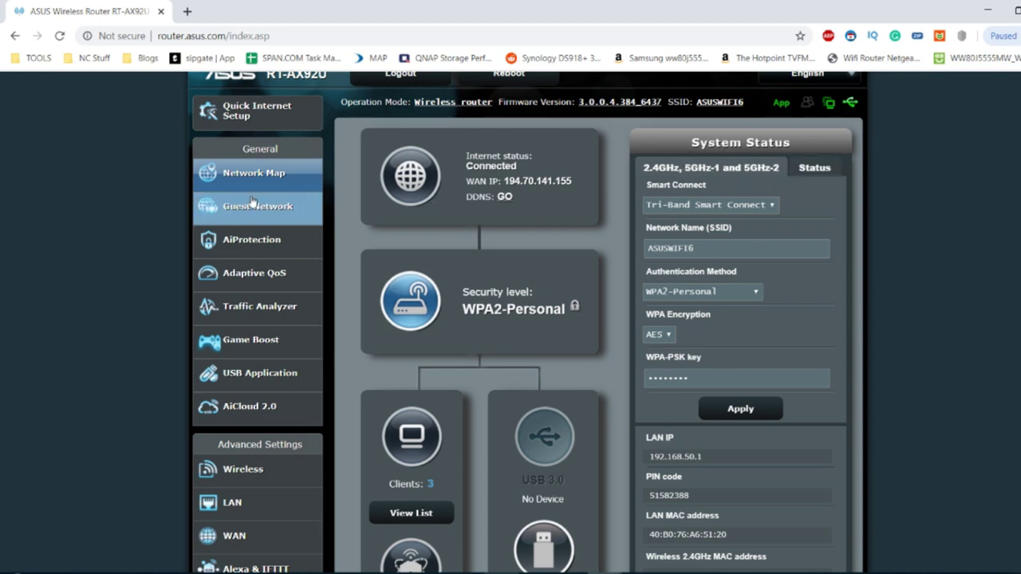
Show the AiMesh section of the Network Map and search for available AiMesh nodes nearby.
scroll(463, 296, "down", 1)
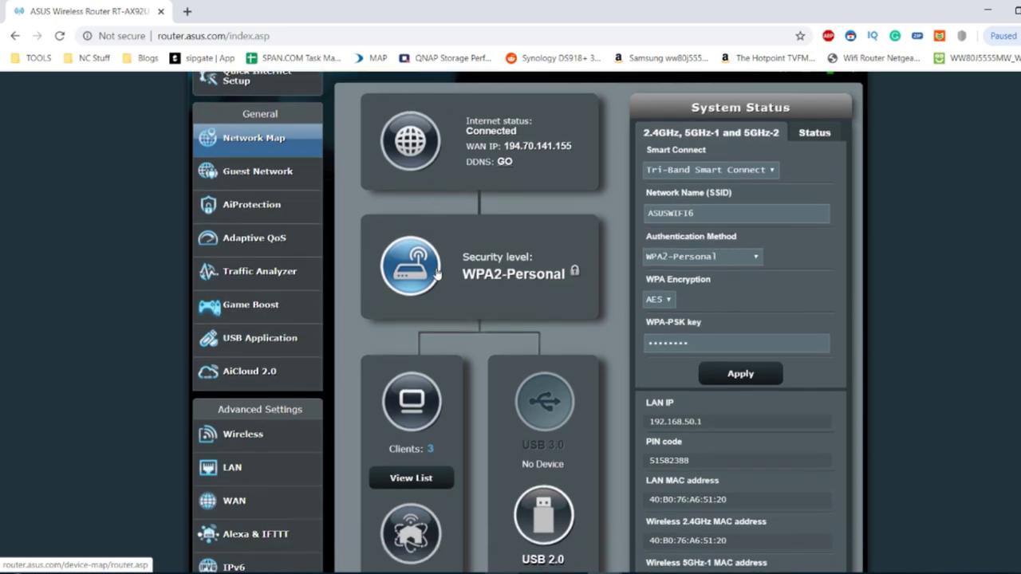
scroll(495, 363, "down", 2)
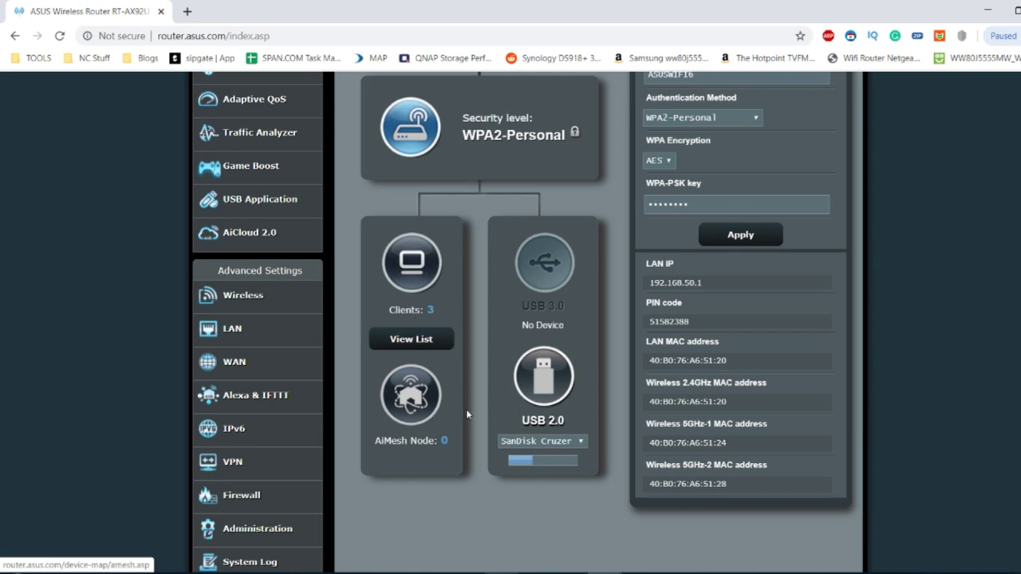
left_click(415, 389)
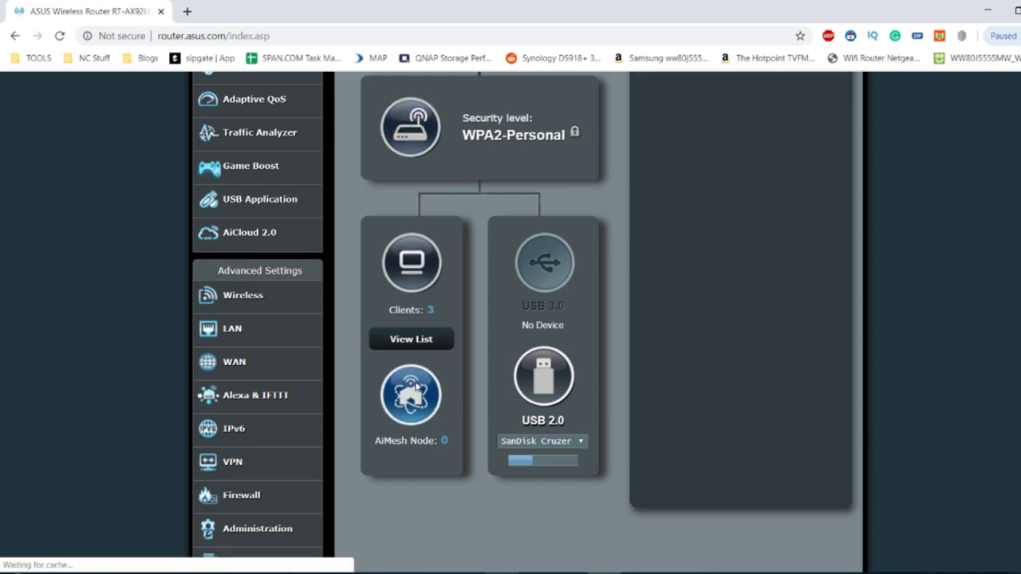
scroll(749, 307, "up", 3)
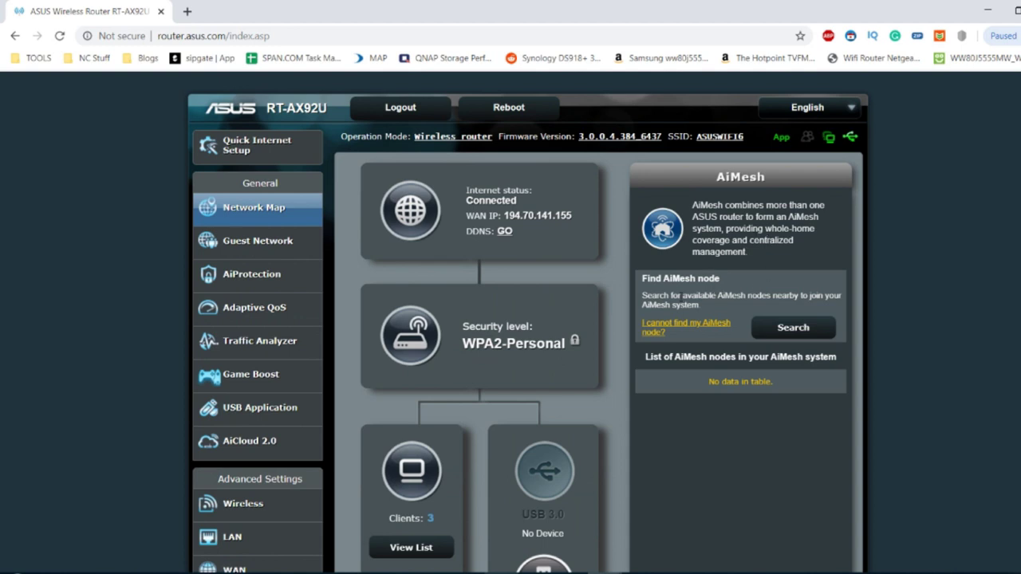
left_click(763, 327)
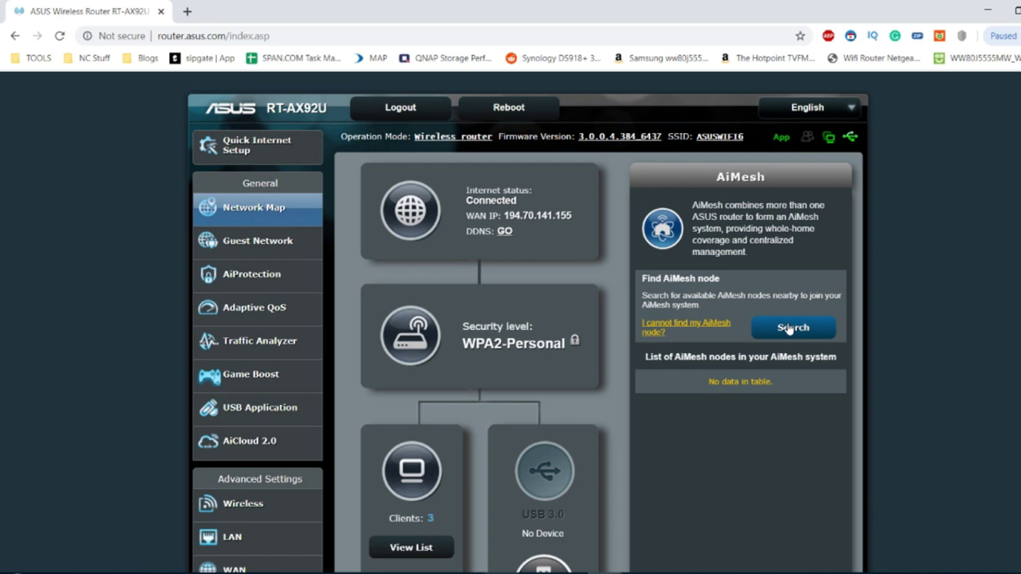
left_click(788, 328)
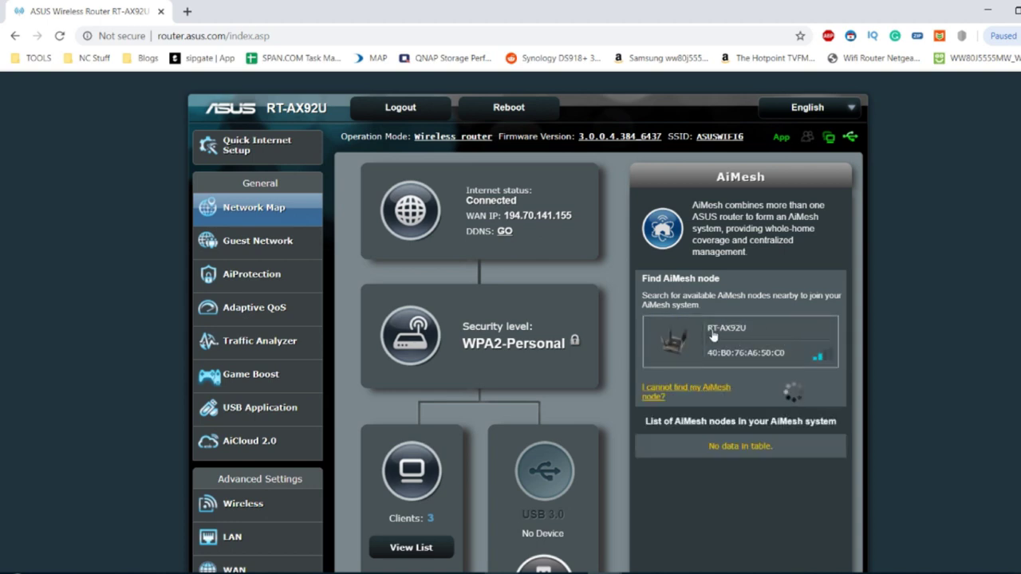
Try twice to add the RT-AX92U node to the AiMesh system.
left_click(795, 354)
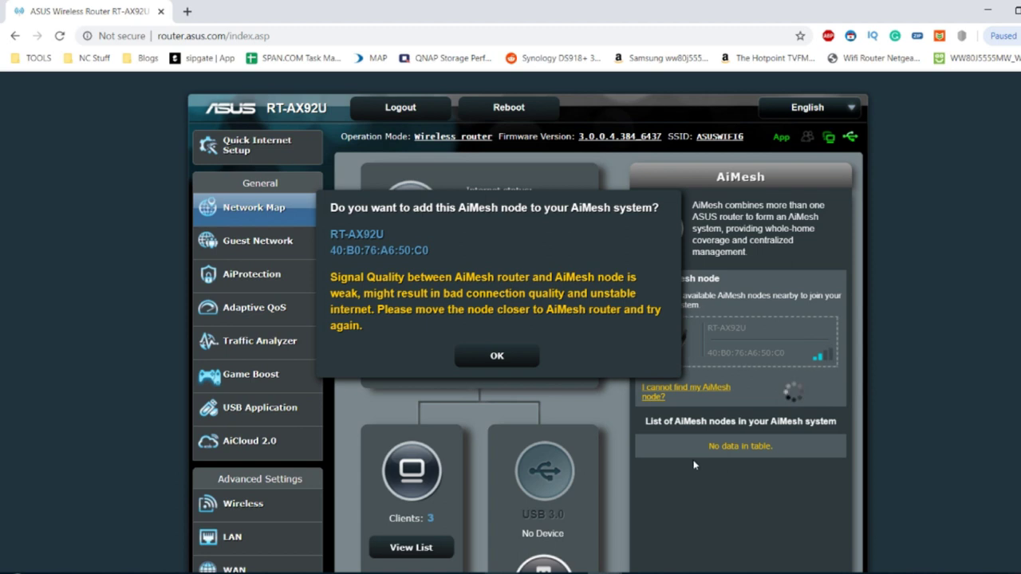
left_click(497, 357)
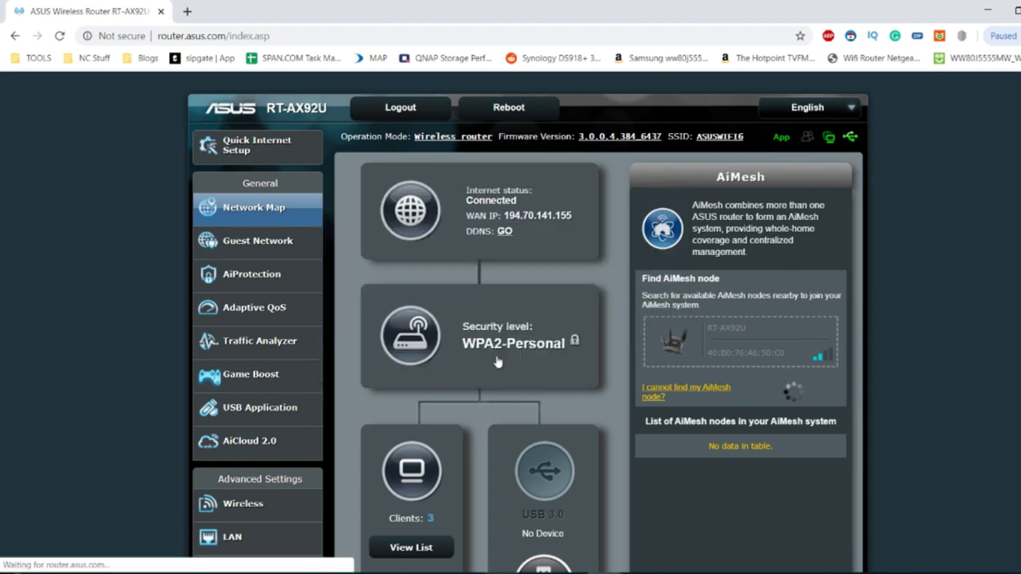
left_click(765, 345)
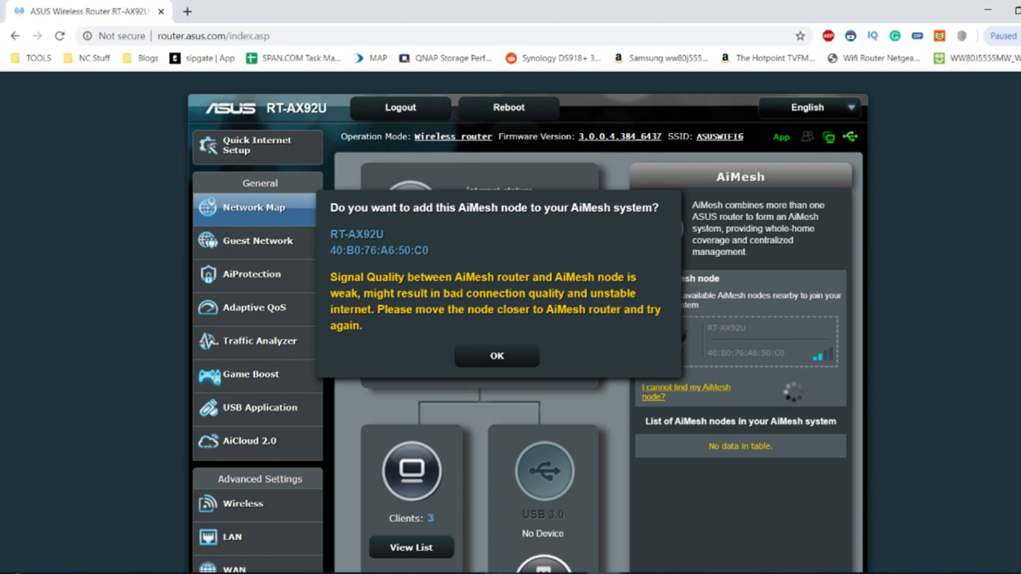
left_click(492, 355)
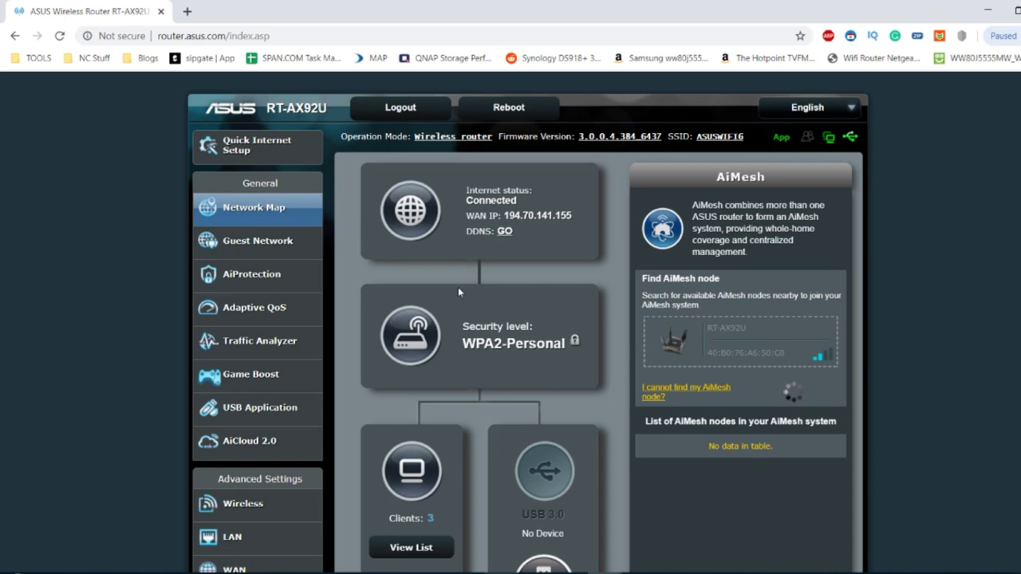
Display the status list of clients connected to the router.
scroll(618, 177, "down", 3)
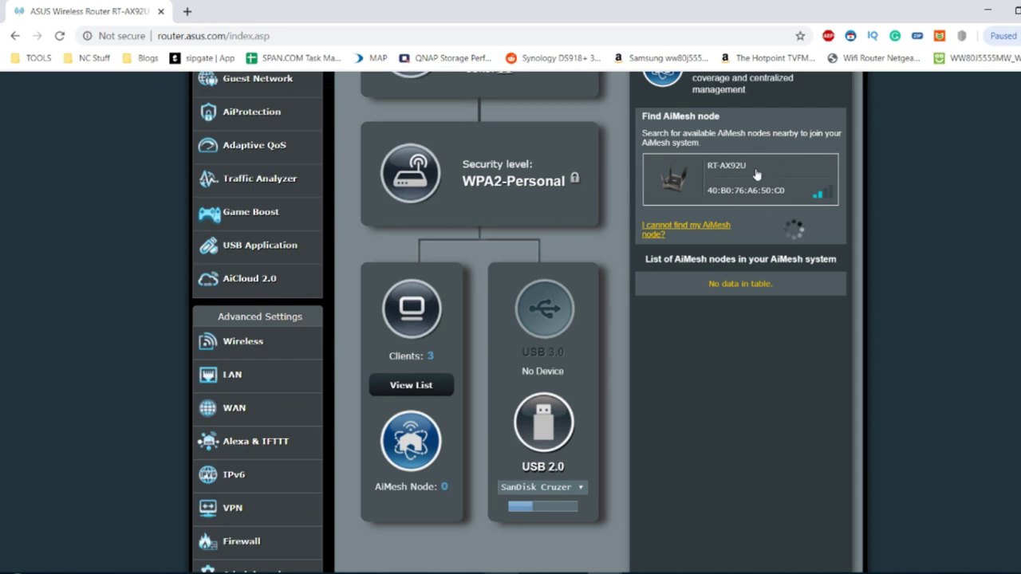
left_click(421, 323)
scroll(714, 287, "up", 2)
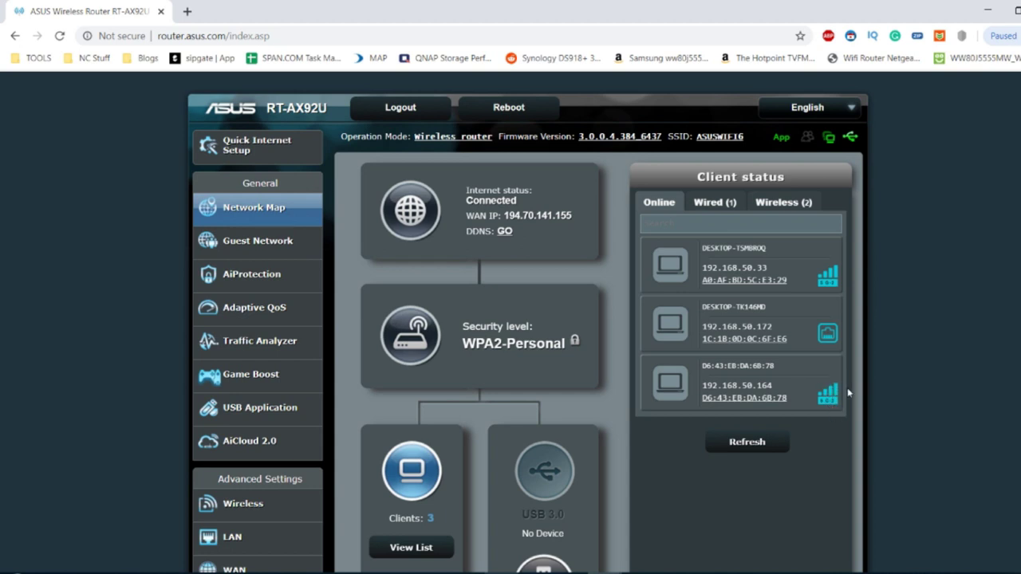
Inspect the connection details of the wired client at 192.168.50.172 and close them without changes.
mouse_move(839, 399)
mouse_move(831, 276)
left_click(826, 335)
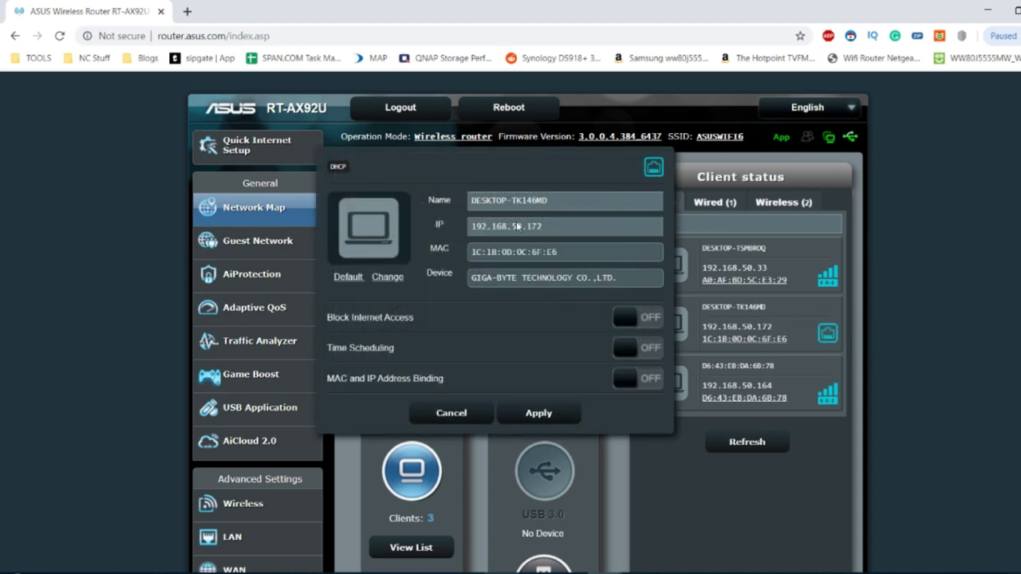
scroll(520, 275, "down", 2)
scroll(521, 274, "up", 1)
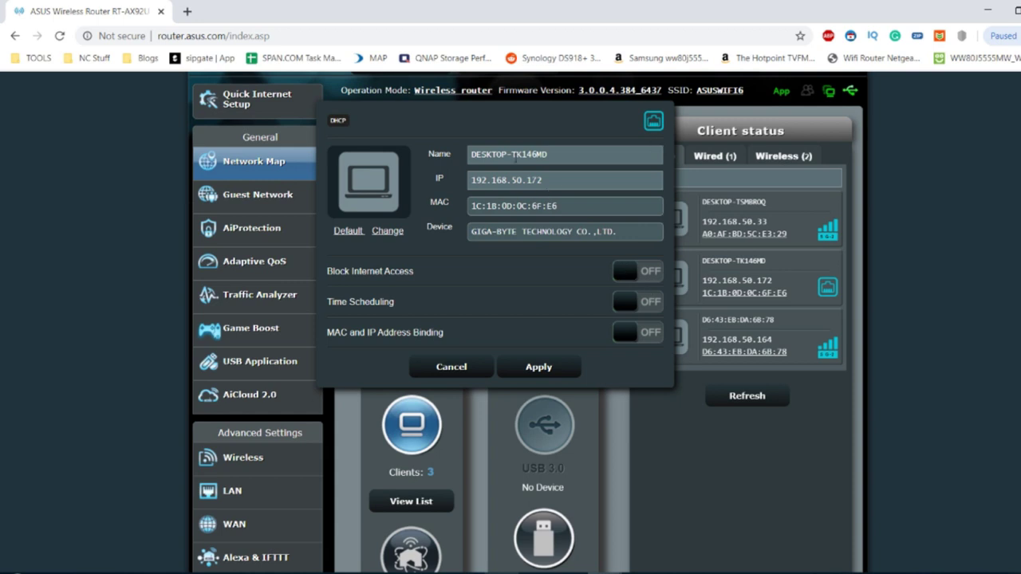
left_click(483, 369)
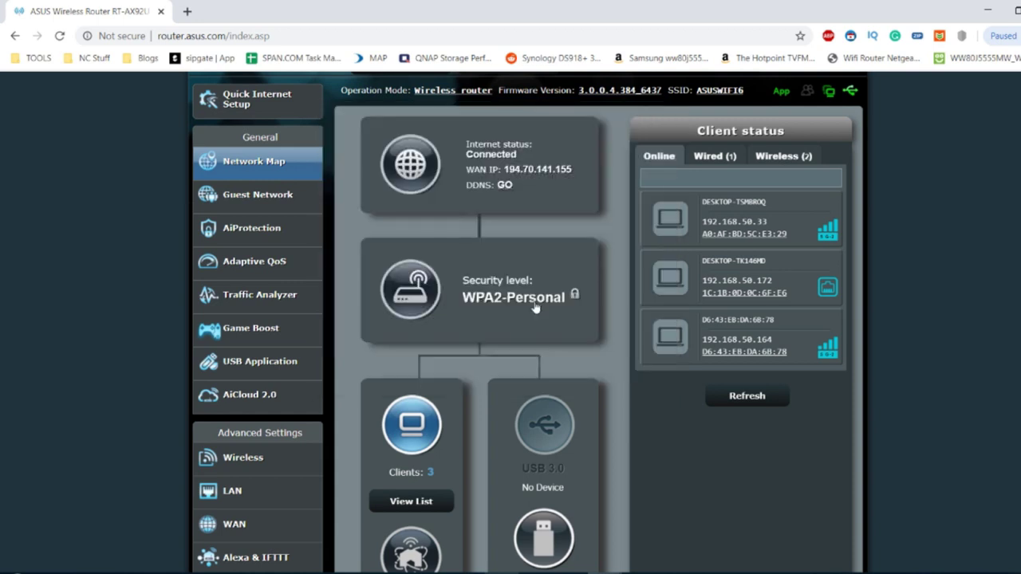
Open the details of the wireless client at 192.168.50.164 and change its device icon to the Android phone.
left_click(823, 346)
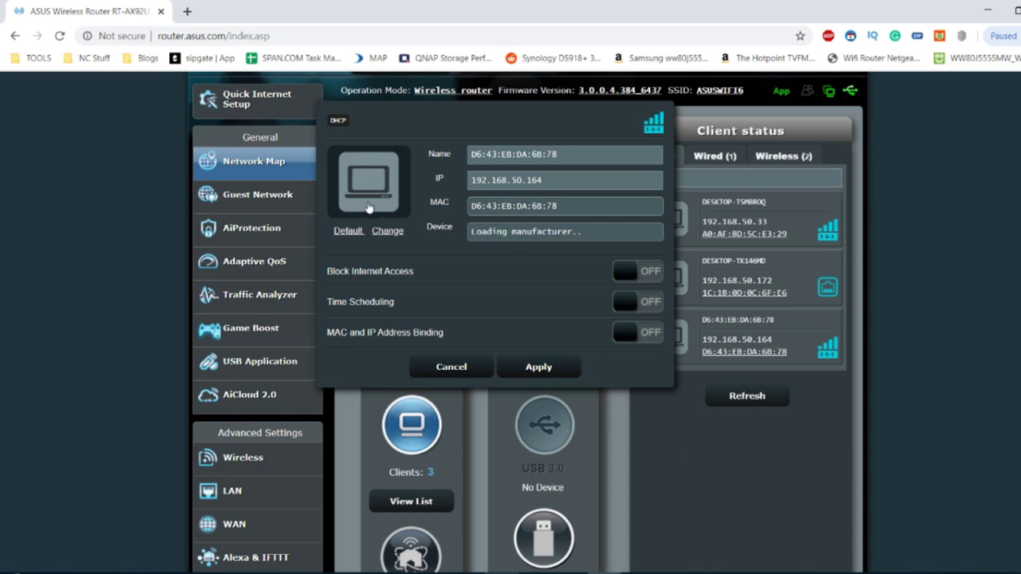
left_click(386, 230)
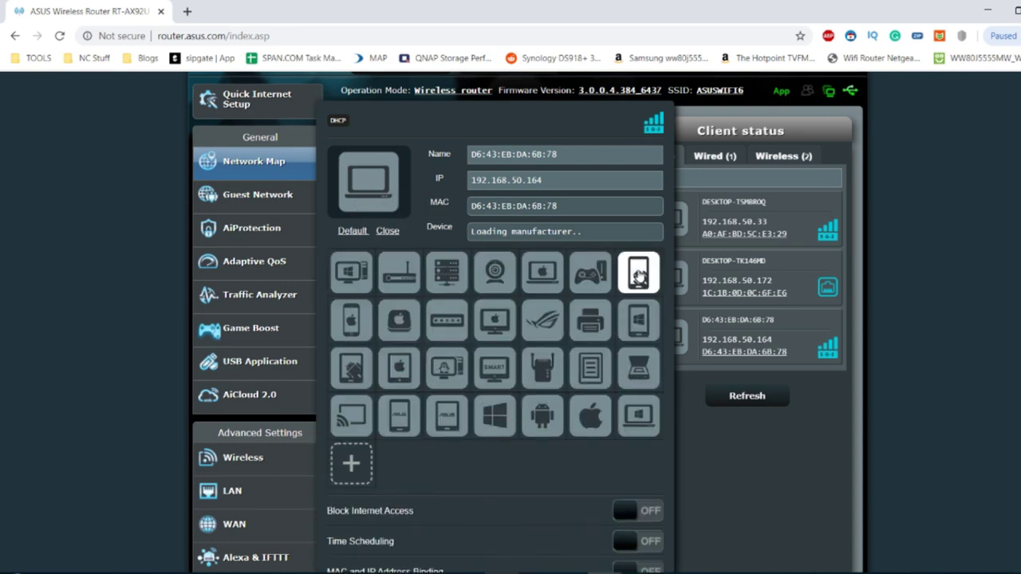
left_click(639, 275)
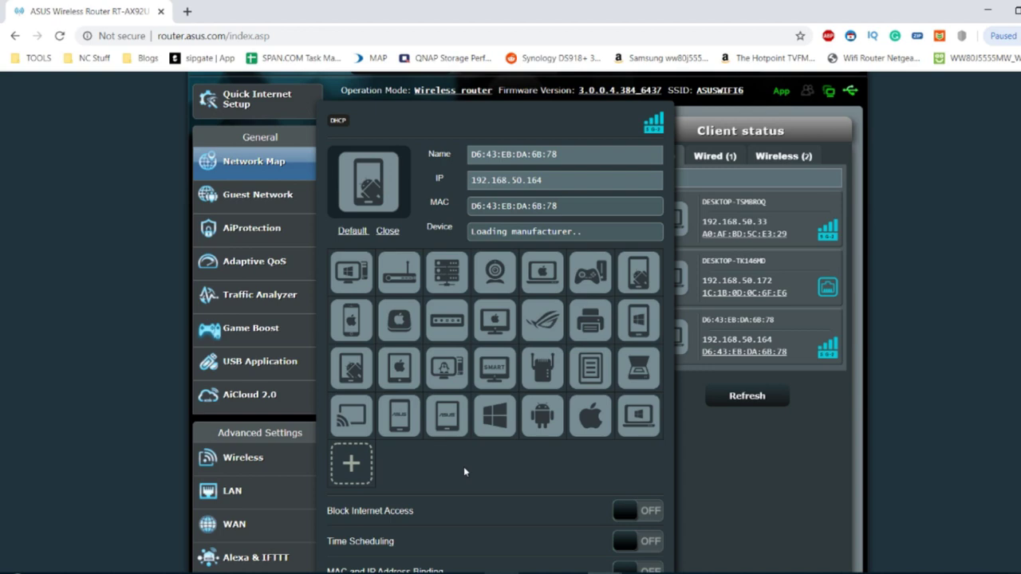
Turn on Time Scheduling for the wireless client at 192.168.50.164.
scroll(463, 472, "down", 3)
scroll(534, 353, "up", 1)
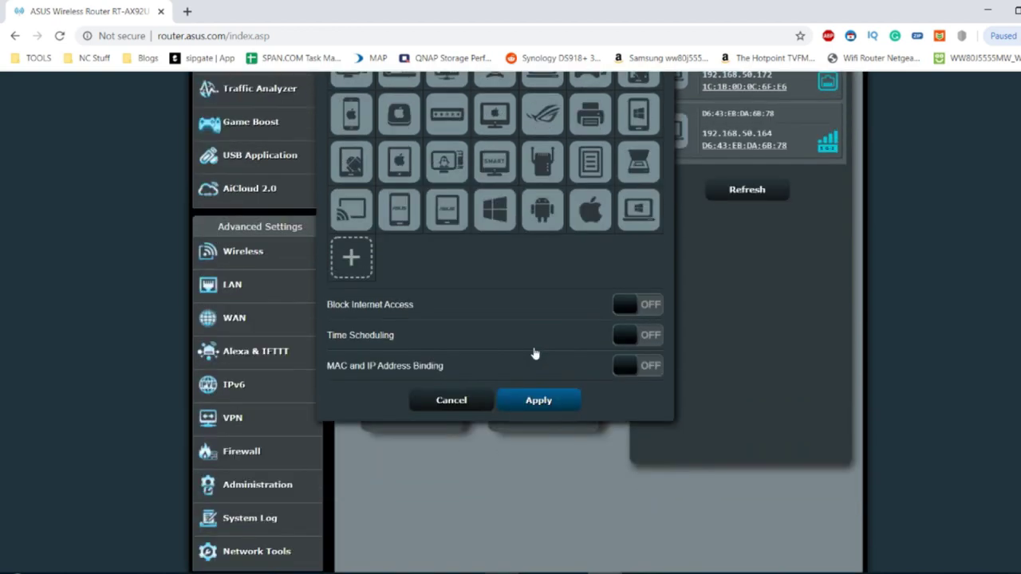
scroll(534, 354, "up", 3)
left_click(542, 358)
scroll(550, 371, "down", 3)
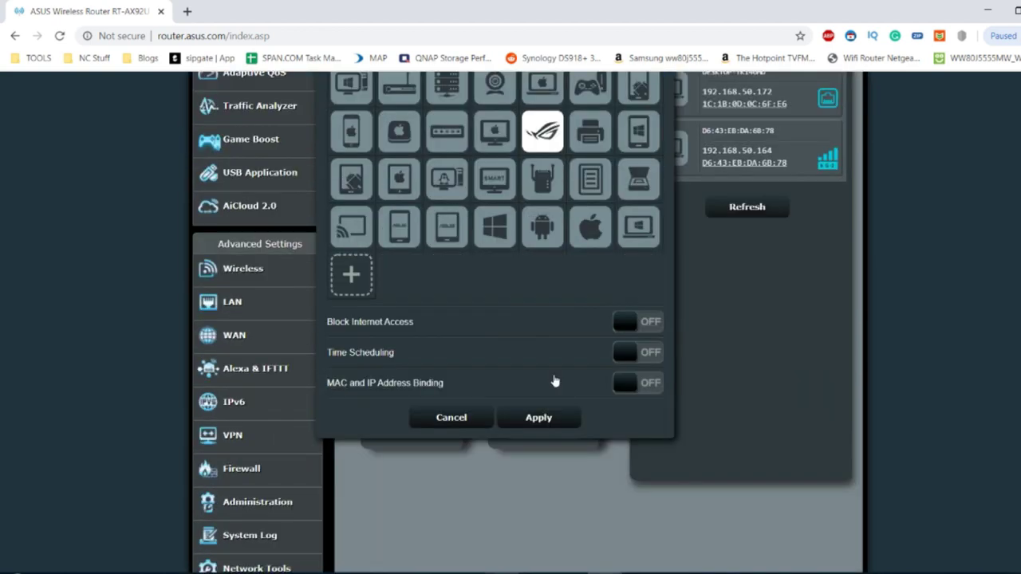
left_click(638, 341)
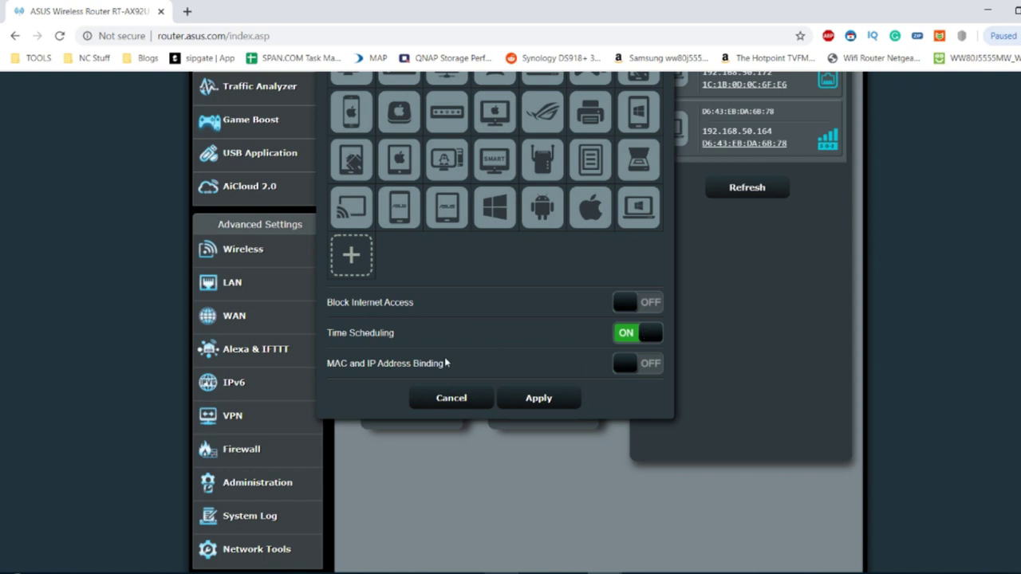
Close the wireless client's details without applying the changes and display the status information of the SanDisk Cruzer disk on USB 2.0.
left_click(469, 393)
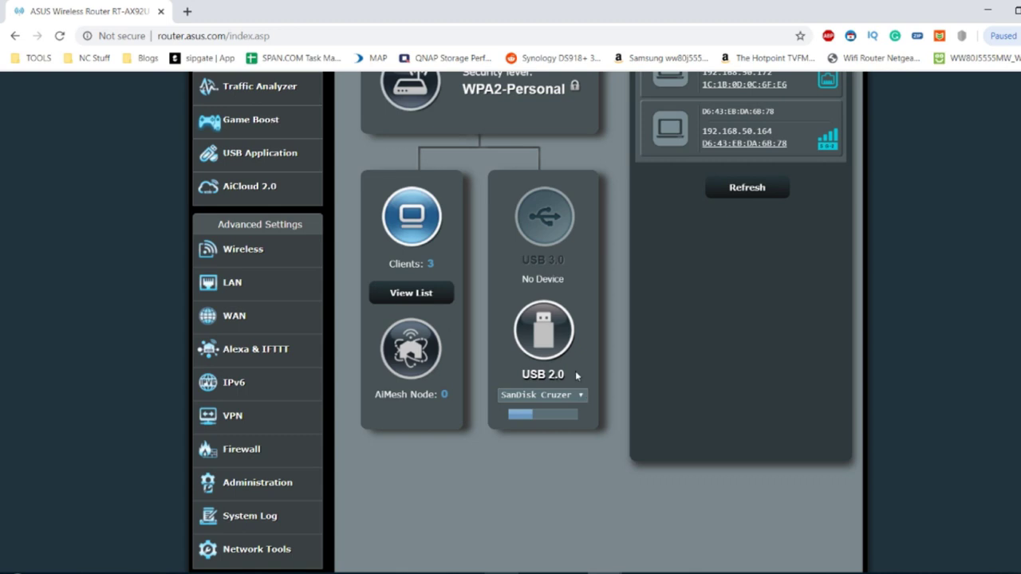
scroll(575, 371, "up", 4)
scroll(575, 371, "down", 1)
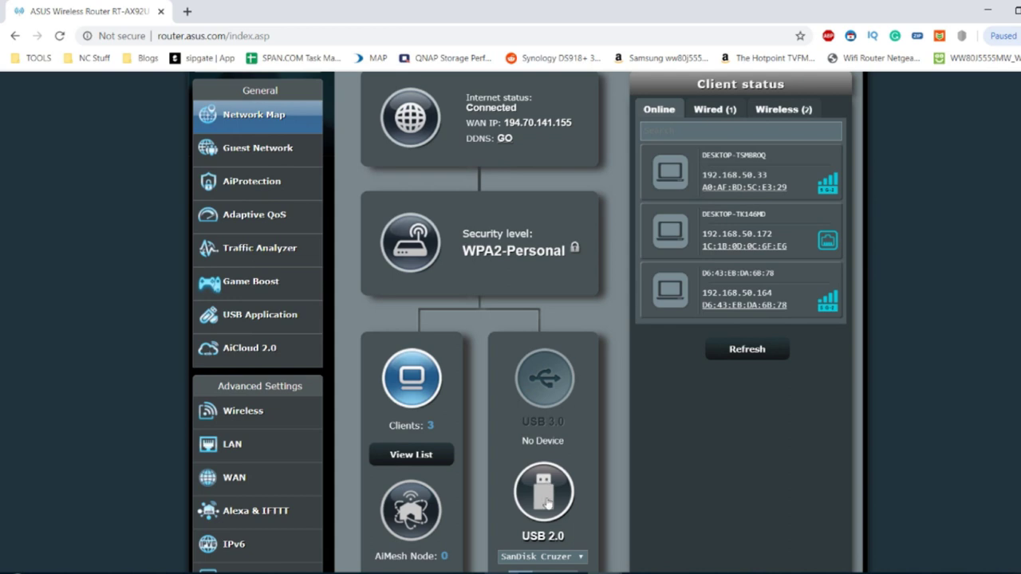
scroll(545, 411, "down", 3)
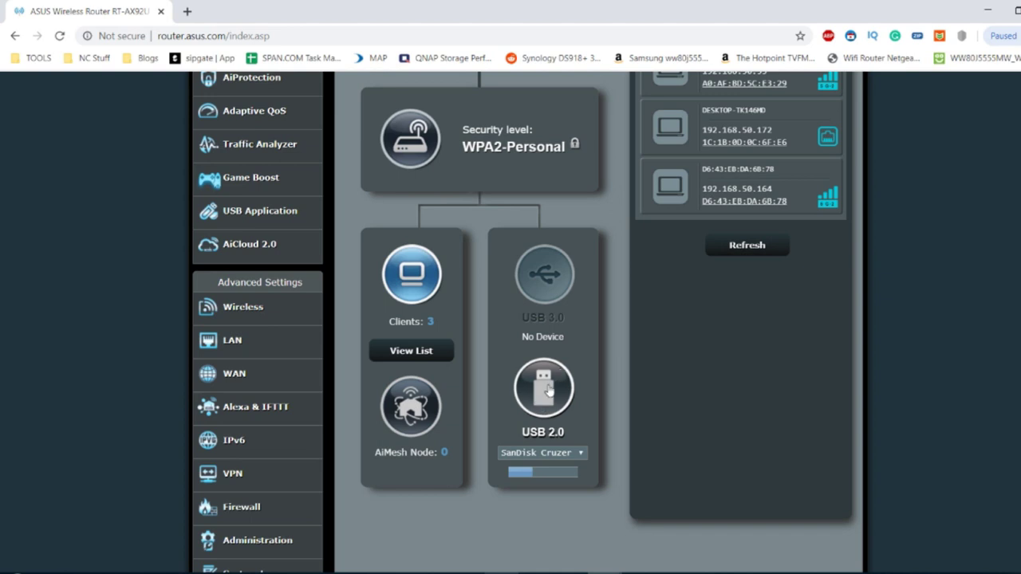
left_click(548, 388)
scroll(748, 372, "up", 3)
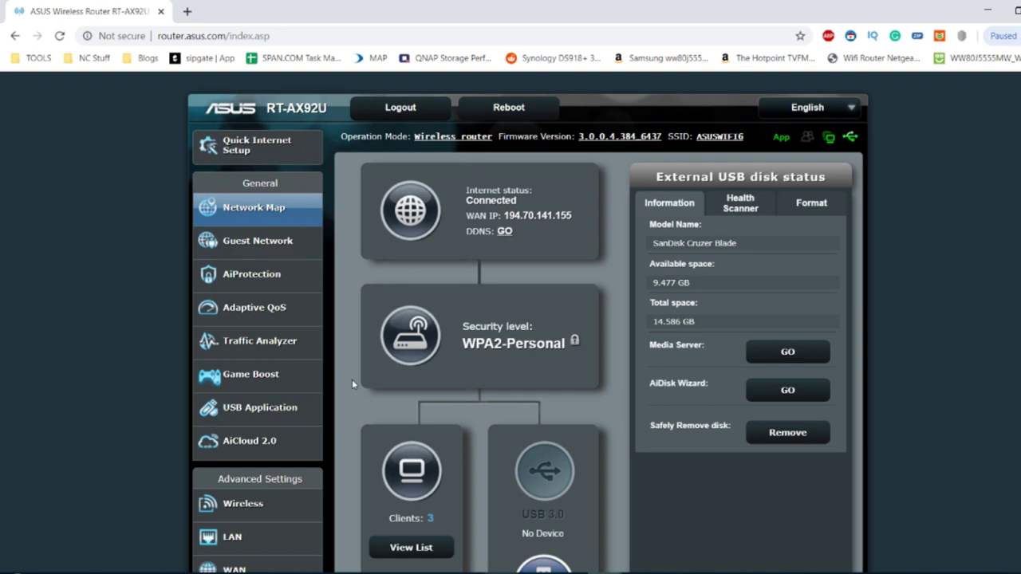
Open the USB Application page and review its features from AiDisk and Servers Center to Time Machine and Download Master.
left_click(260, 407)
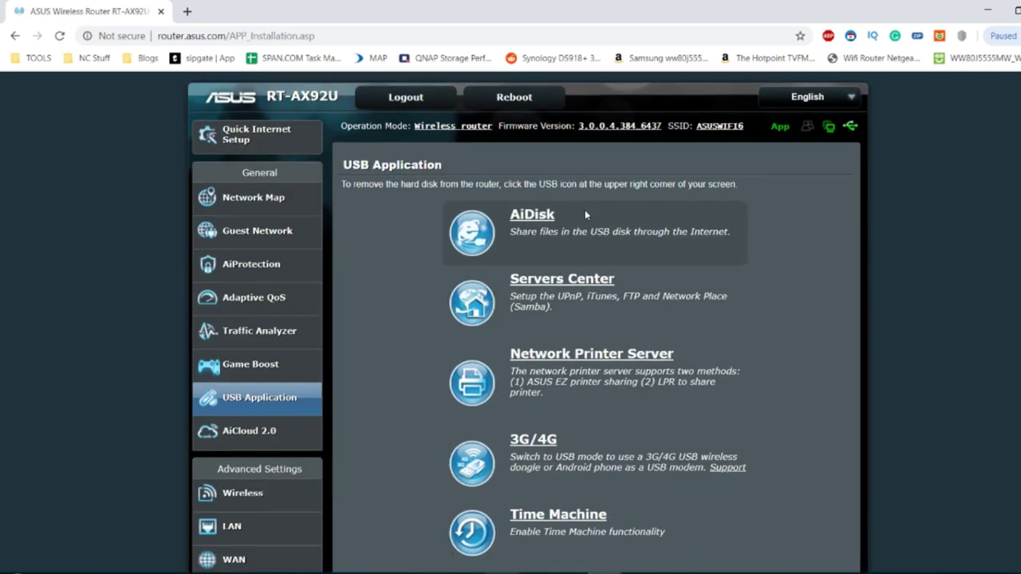
scroll(584, 212, "down", 3)
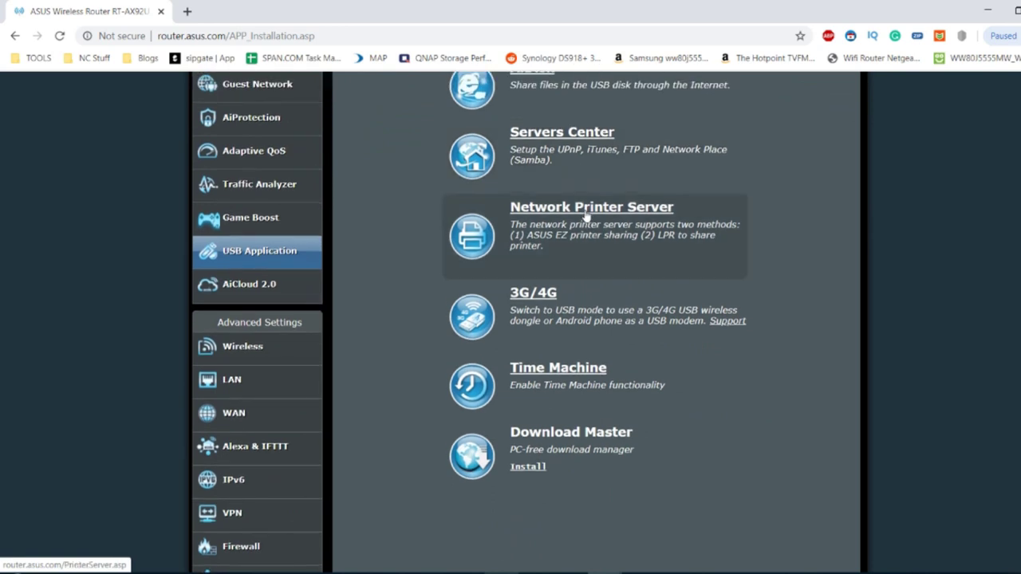
scroll(594, 315, "up", 2)
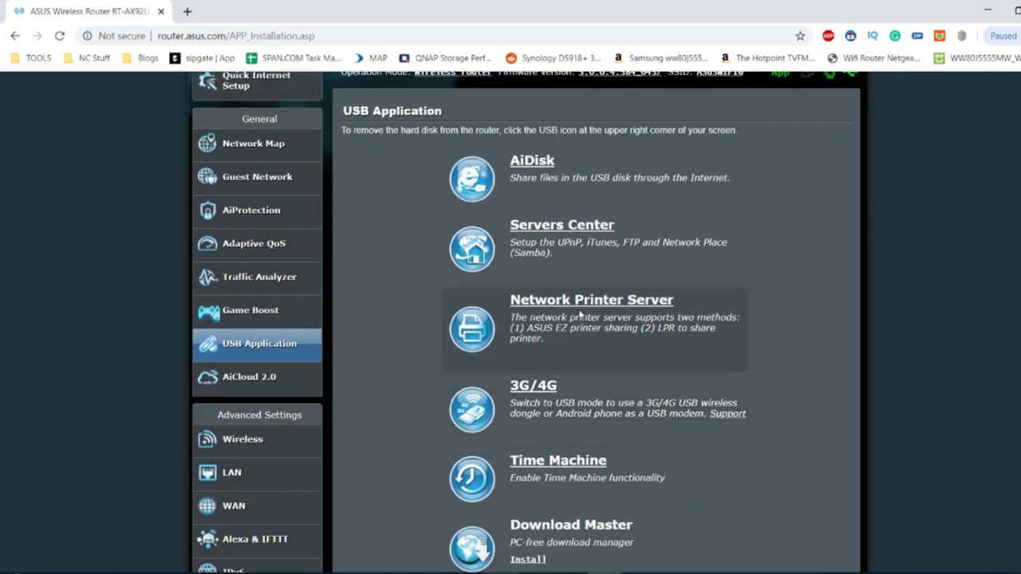
scroll(600, 311, "down", 1)
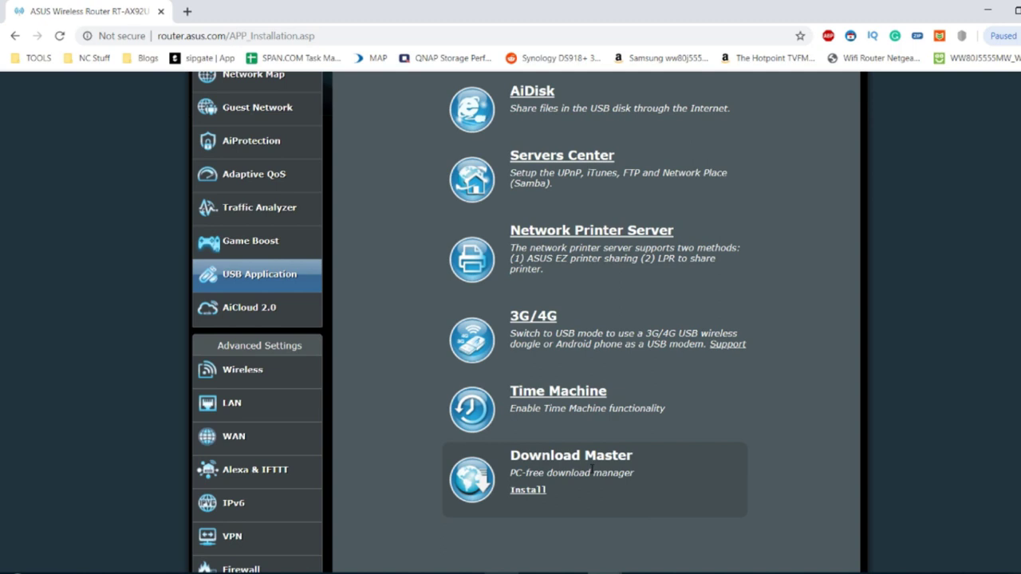
scroll(558, 446, "up", 2)
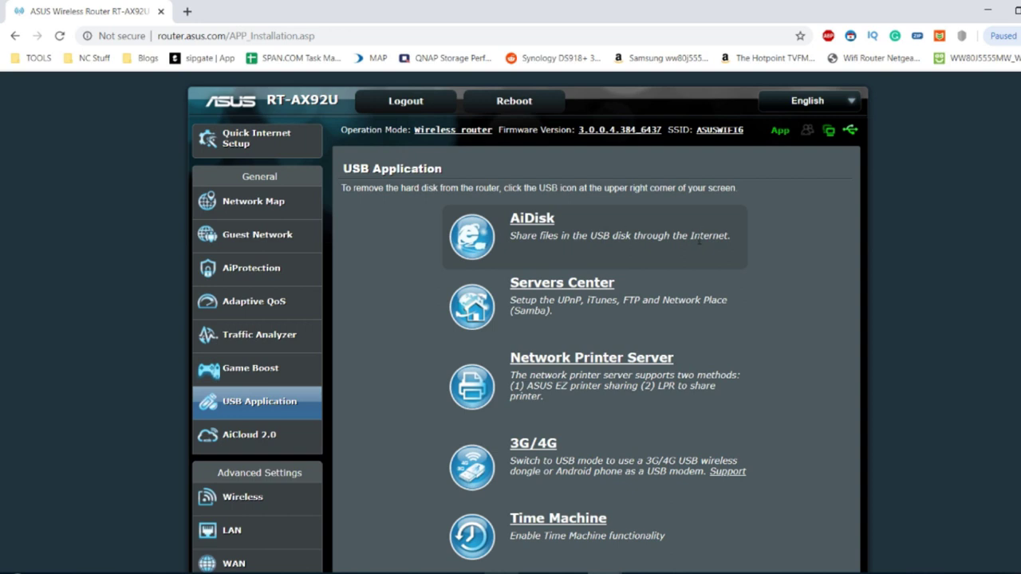
Return to the Network Map and look over the router's wireless security, LAN details and attached USB devices.
left_click(236, 209)
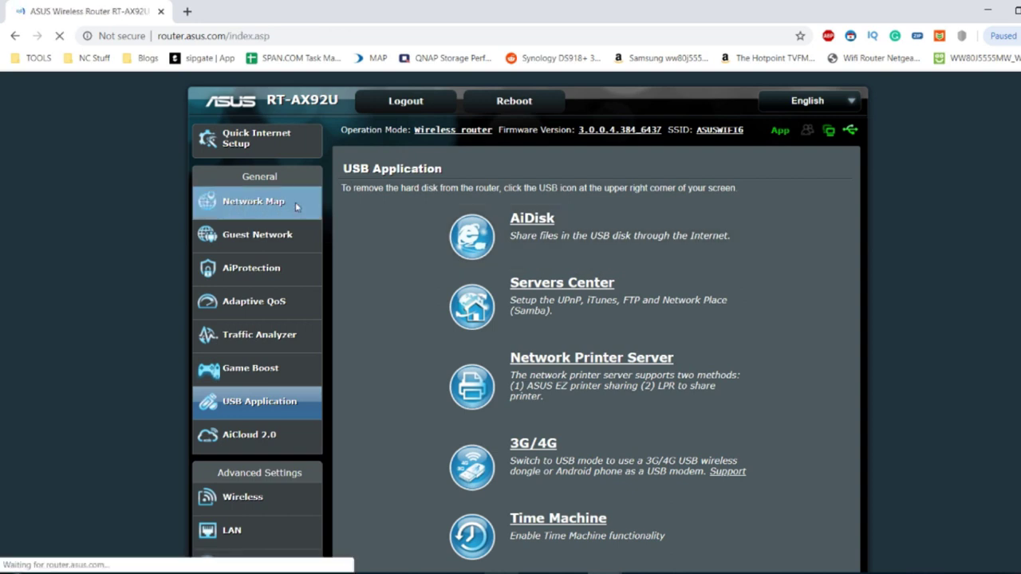
scroll(503, 248, "down", 3)
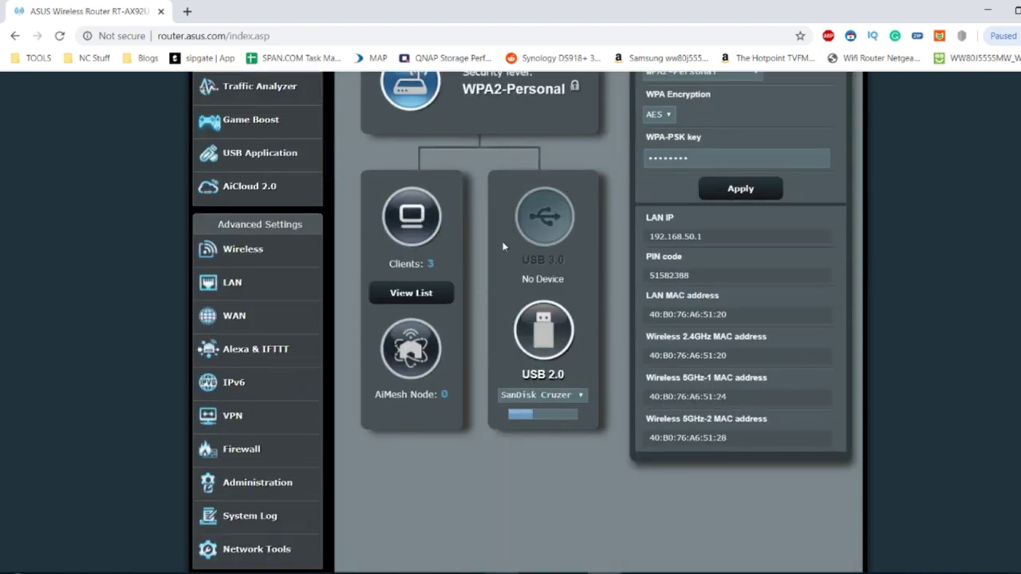
scroll(783, 334, "up", 1)
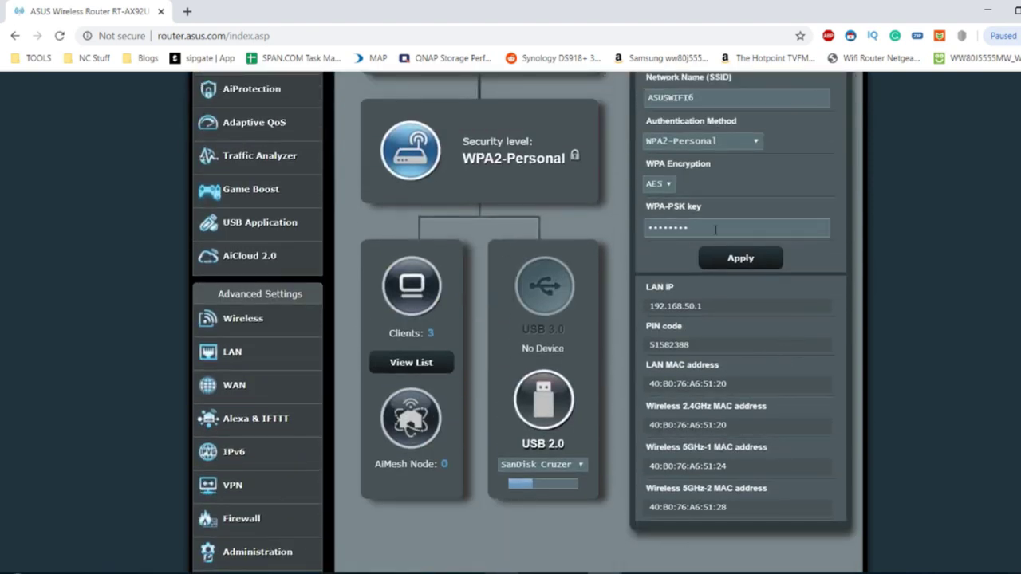
scroll(637, 353, "down", 1)
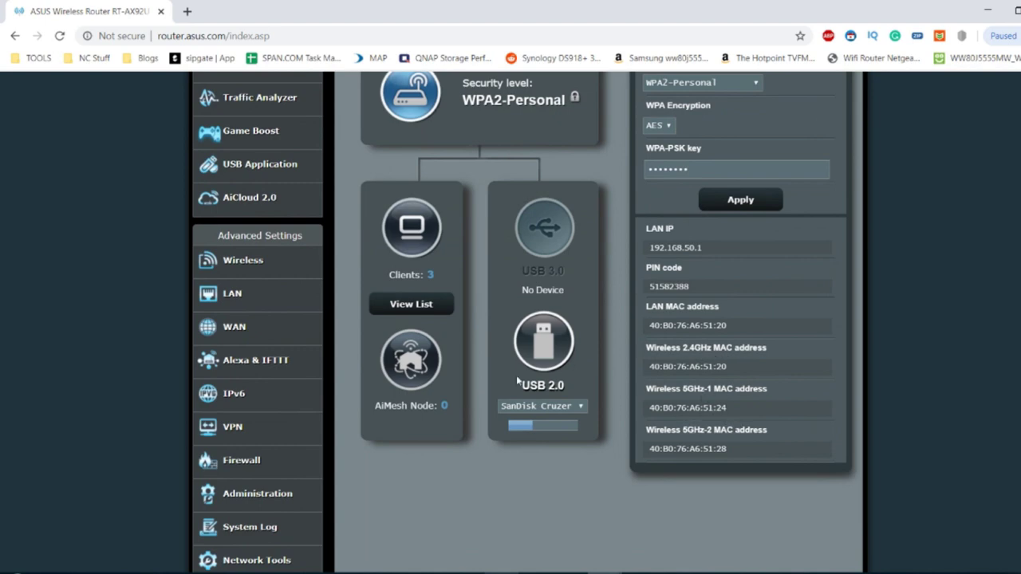
Open the Guest Network page and review the guest slots for the 2.4GHz, 5GHz-1 and 5GHz-2 bands.
scroll(365, 303, "up", 3)
left_click(243, 240)
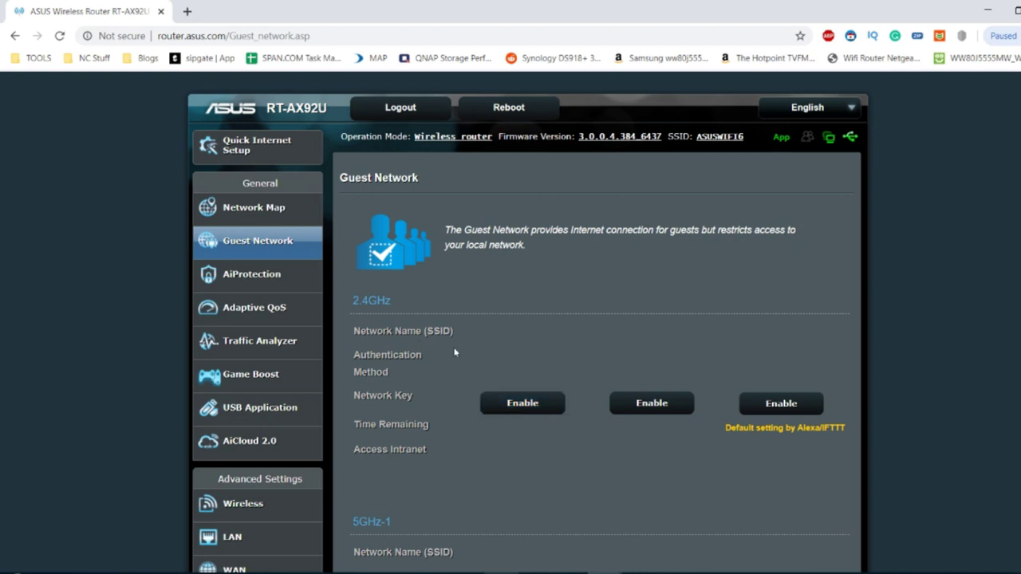
scroll(438, 370, "down", 5)
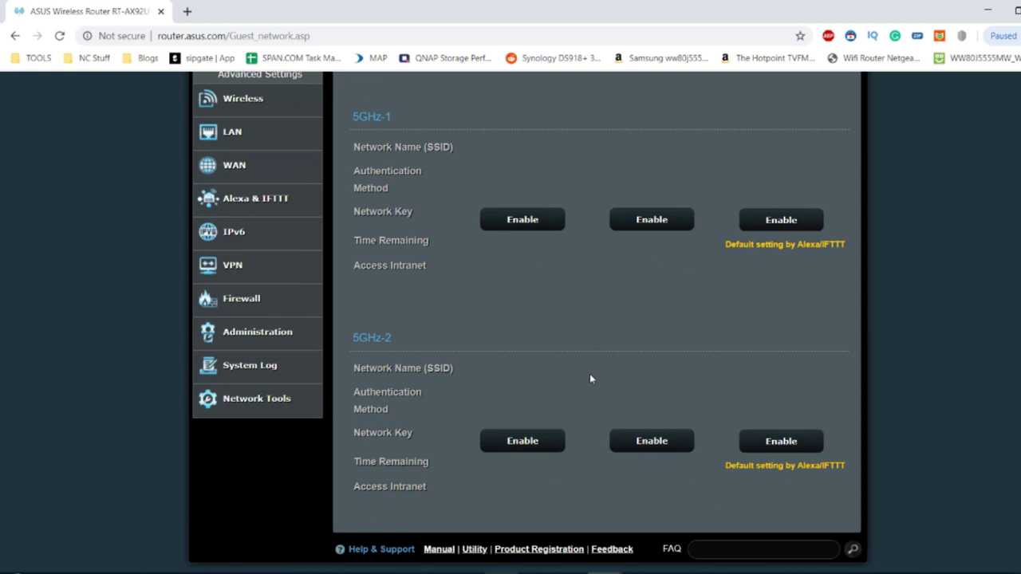
scroll(591, 379, "up", 5)
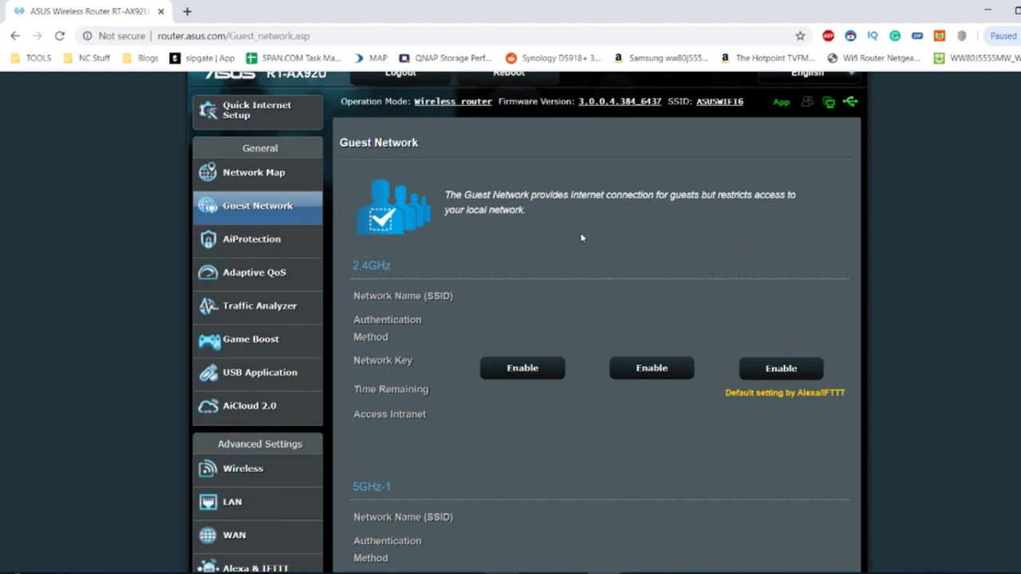
Open the AiProtection Parental Controls and view the Web & Apps Filters and Time Scheduling pages.
left_click(289, 239)
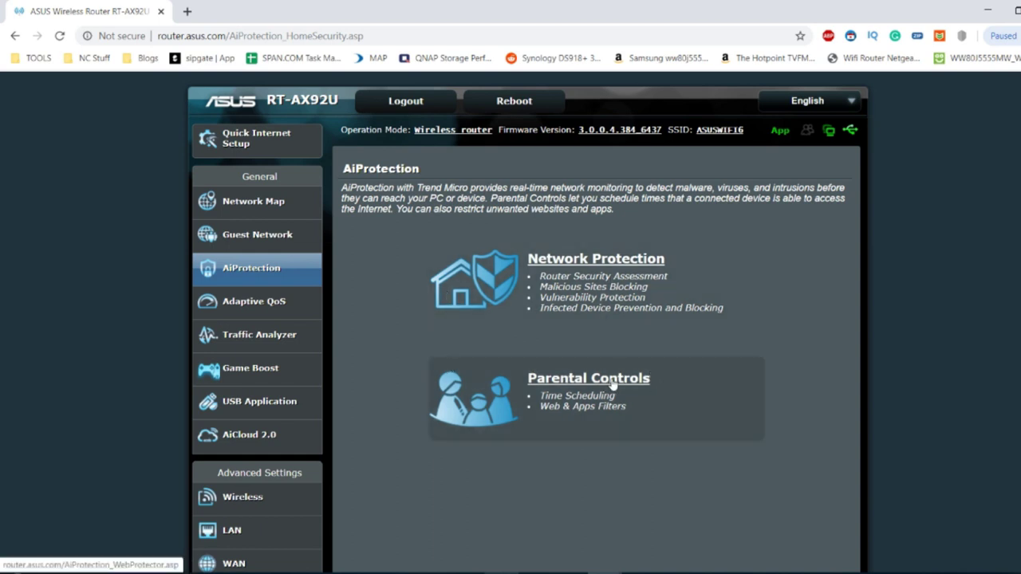
left_click(581, 383)
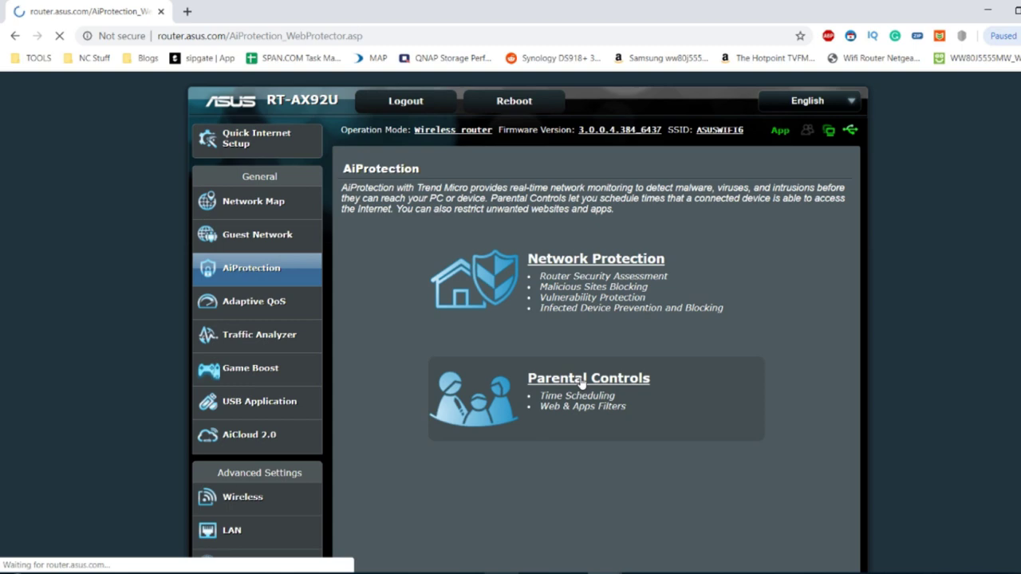
scroll(542, 379, "down", 2)
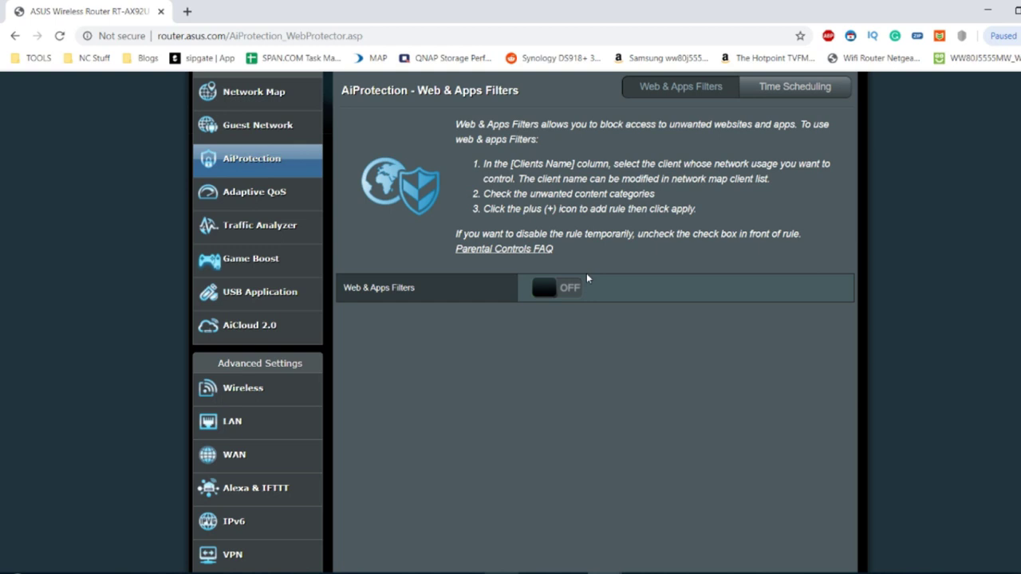
left_click(809, 86)
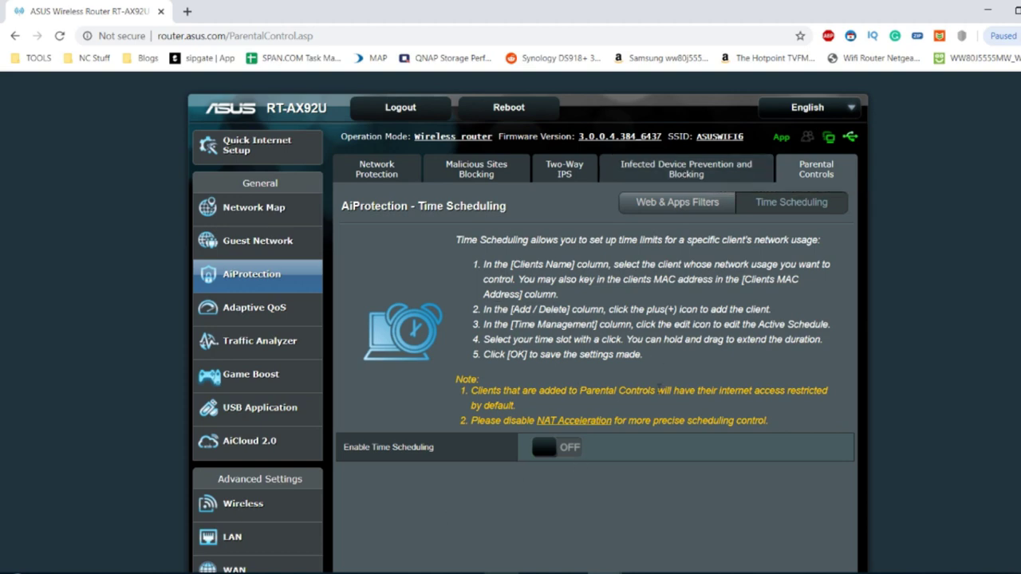
View AiProtection's Infected Device Prevention and Blocking page and its Malicious Sites Blocking page.
left_click(692, 168)
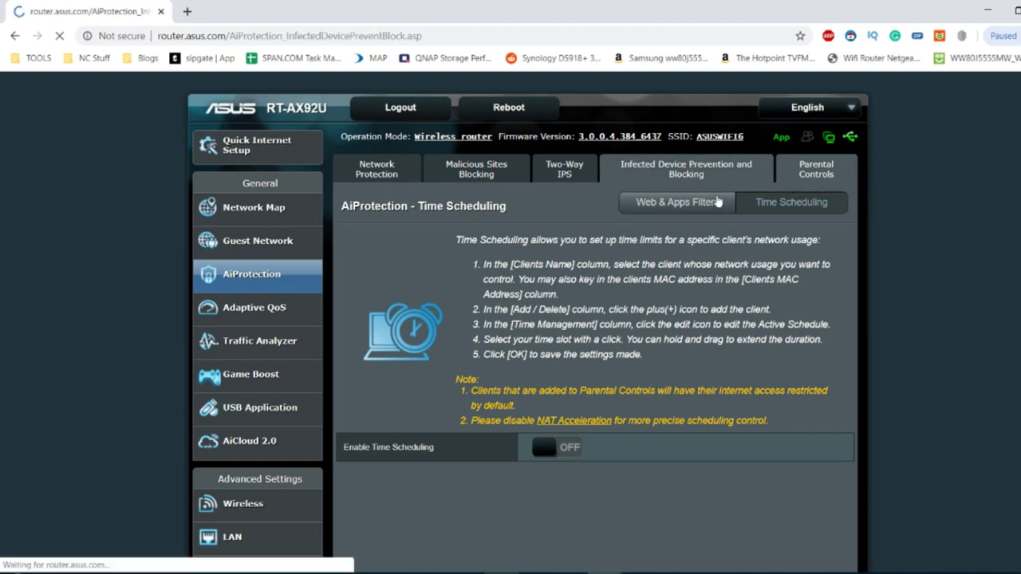
scroll(655, 237, "down", 1)
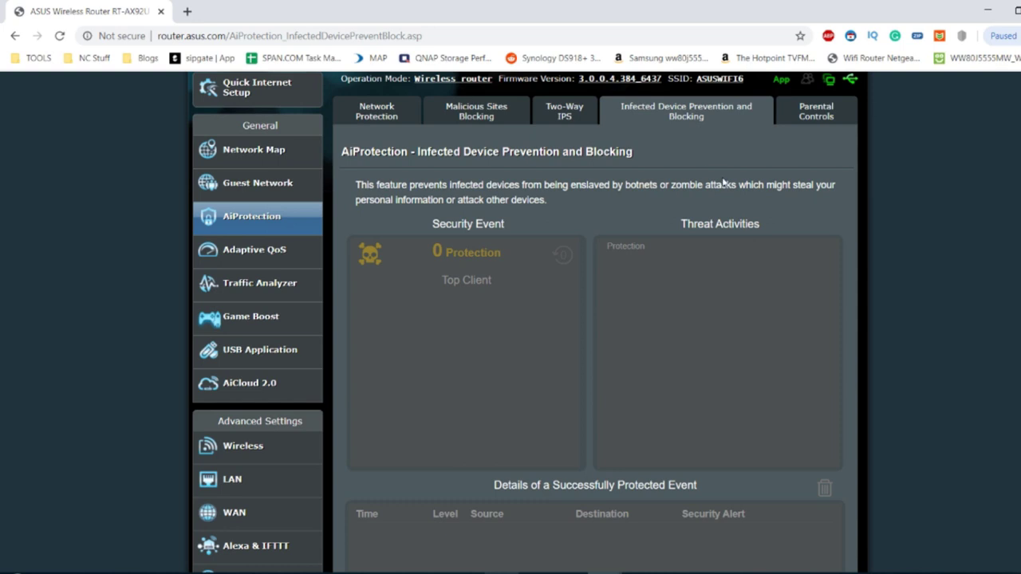
left_click(481, 118)
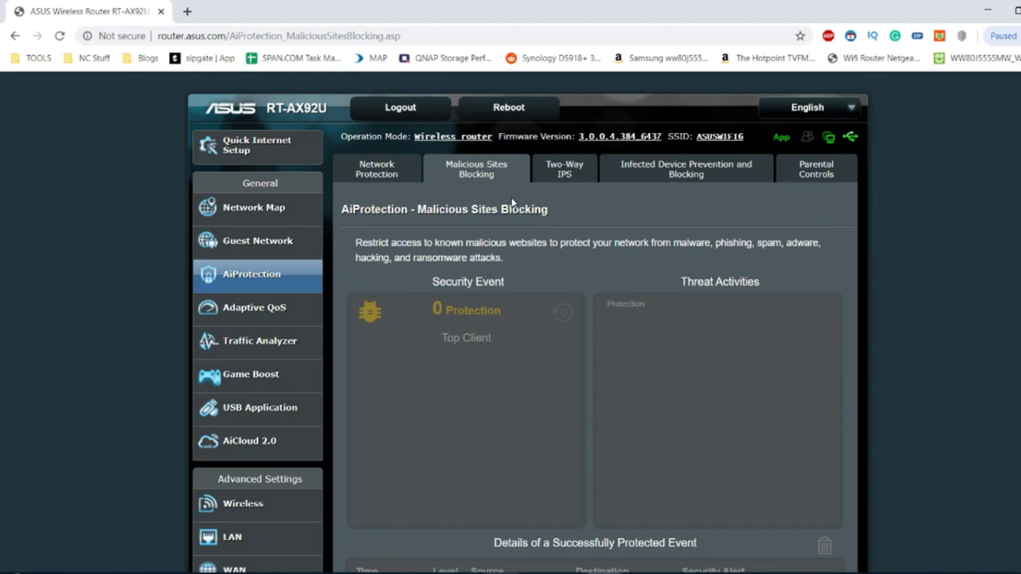
scroll(511, 197, "down", 2)
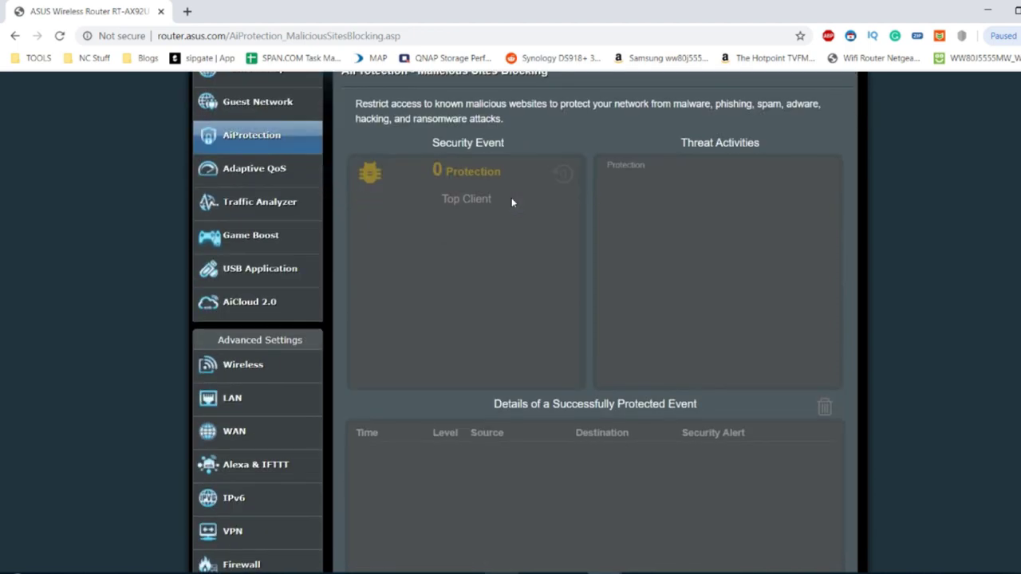
scroll(511, 197, "up", 2)
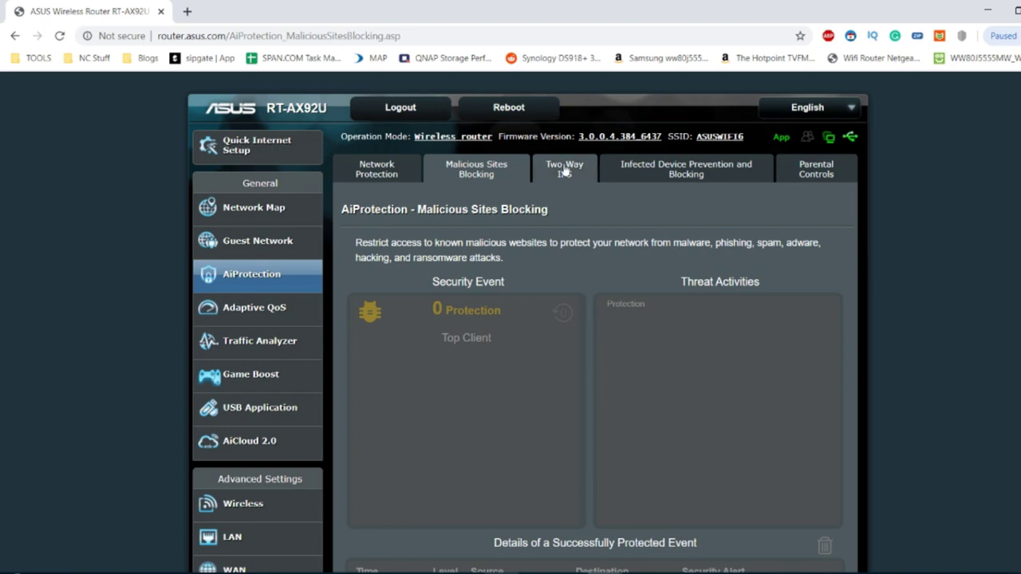
Open AiProtection's Network Protection page and examine its main switch, Router Security Assessment, Malicious Sites Blocking and Two-Way IPS options.
left_click(386, 174)
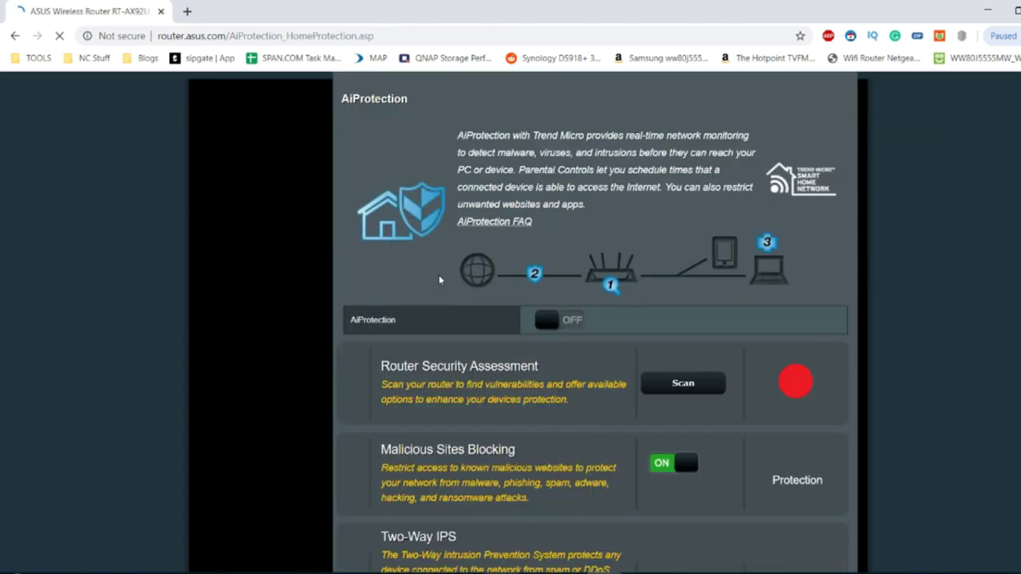
scroll(440, 279, "down", 2)
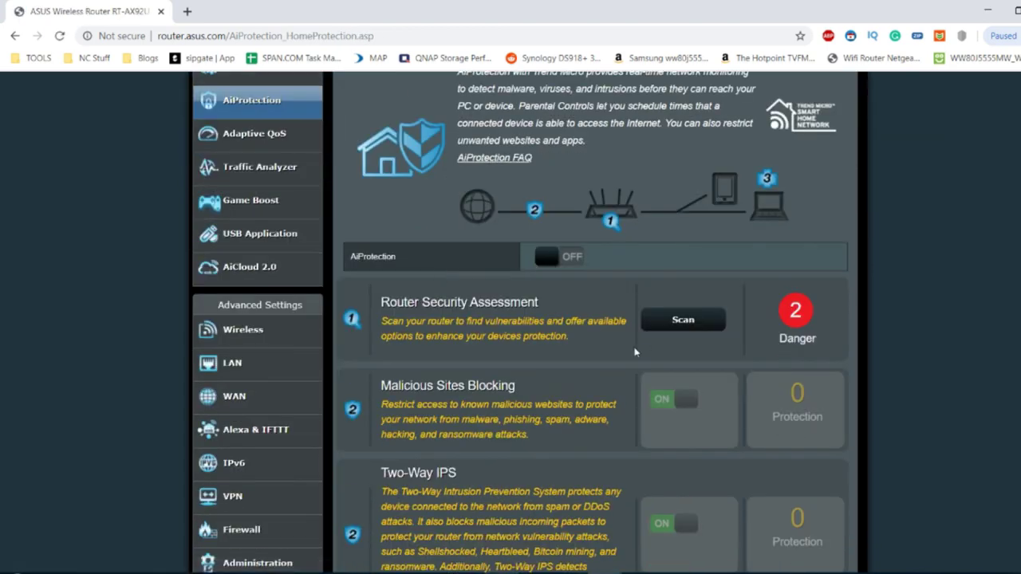
scroll(439, 279, "up", 2)
scroll(572, 215, "down", 5)
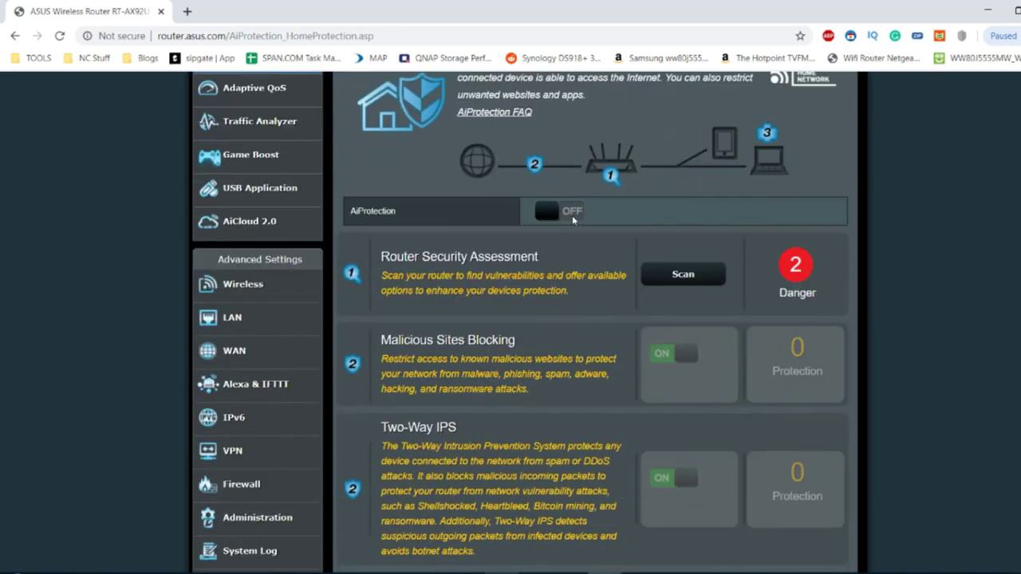
scroll(573, 219, "up", 2)
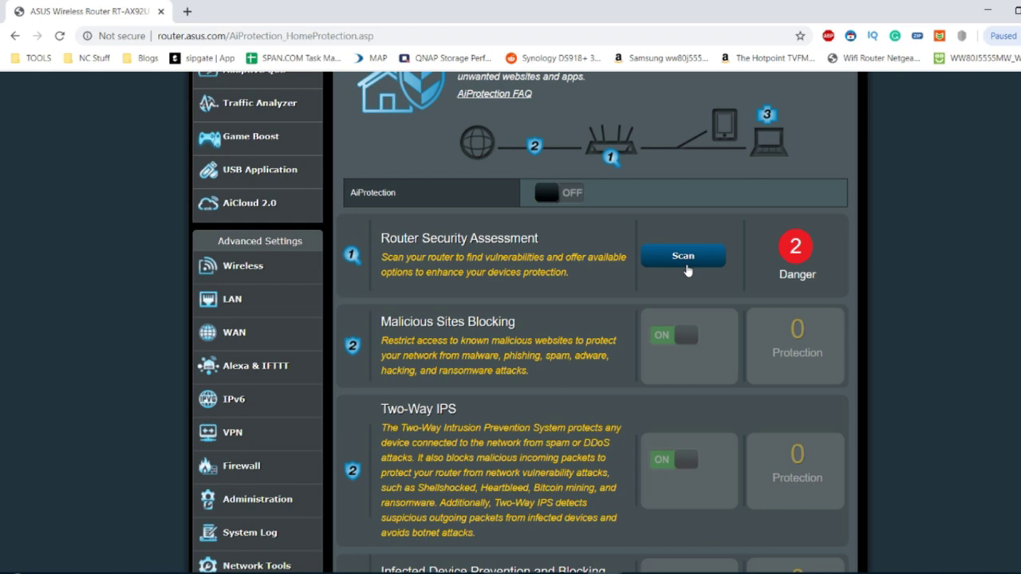
scroll(583, 314, "up", 2)
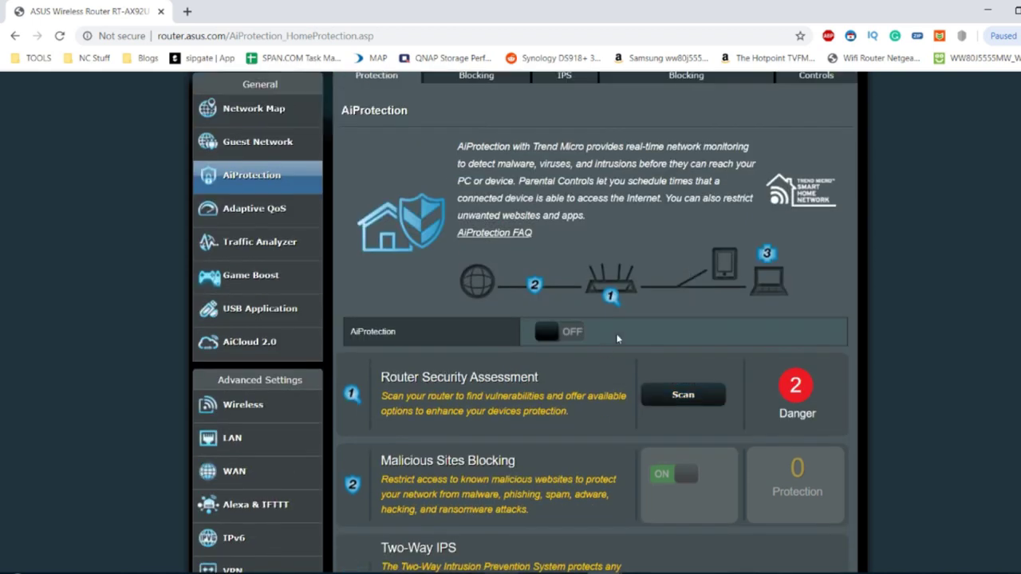
Watch the clients' upload and download traffic in the Adaptive QoS Bandwidth Monitor and open the QoS configuration page.
left_click(267, 221)
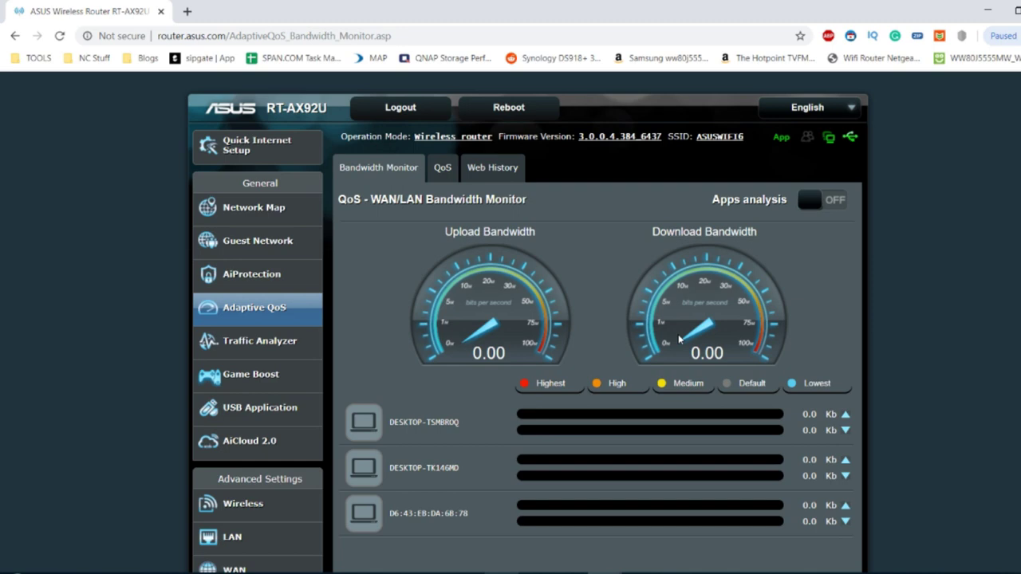
scroll(622, 369, "down", 3)
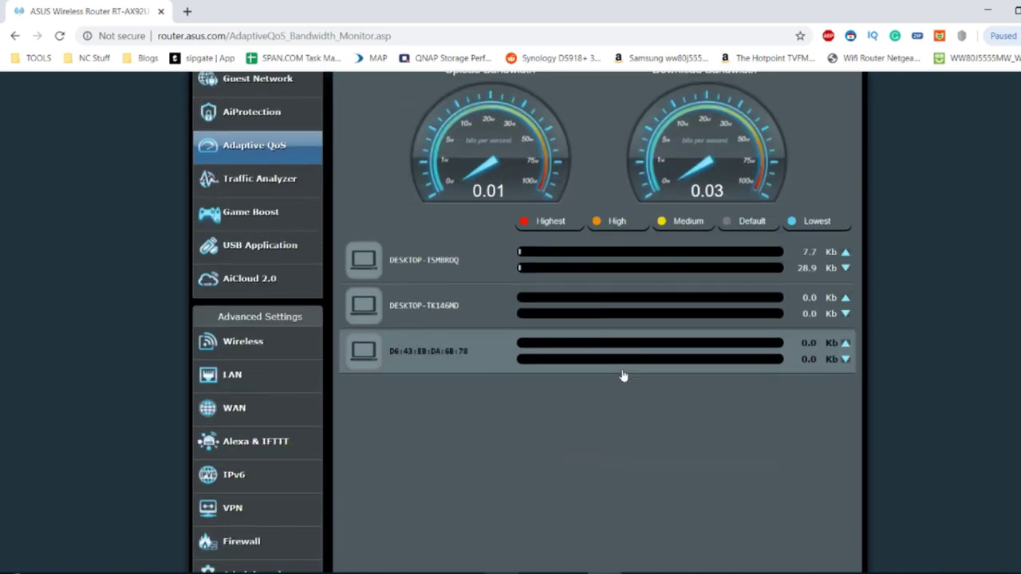
scroll(620, 289, "up", 1)
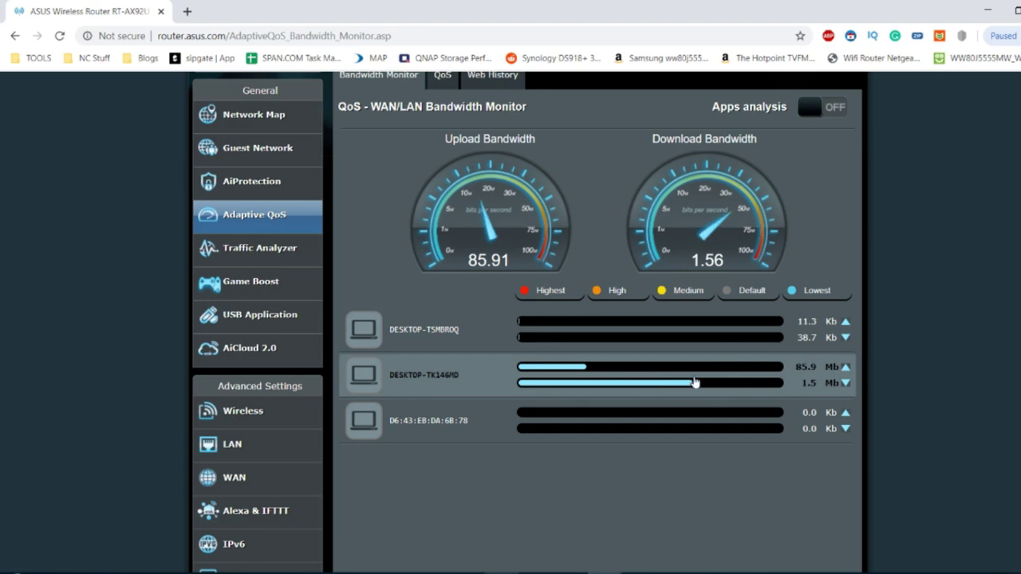
scroll(557, 280, "up", 1)
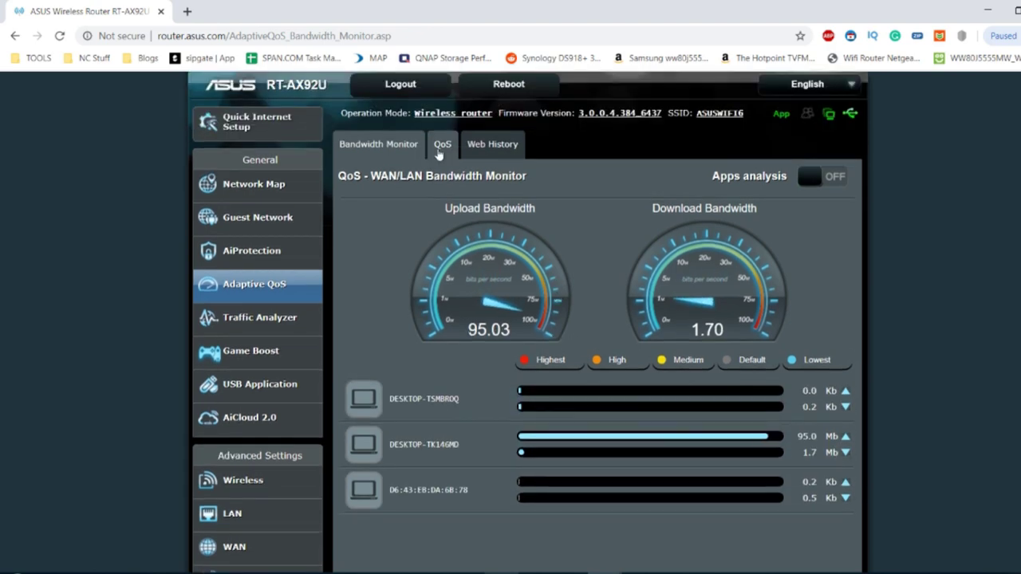
left_click(438, 151)
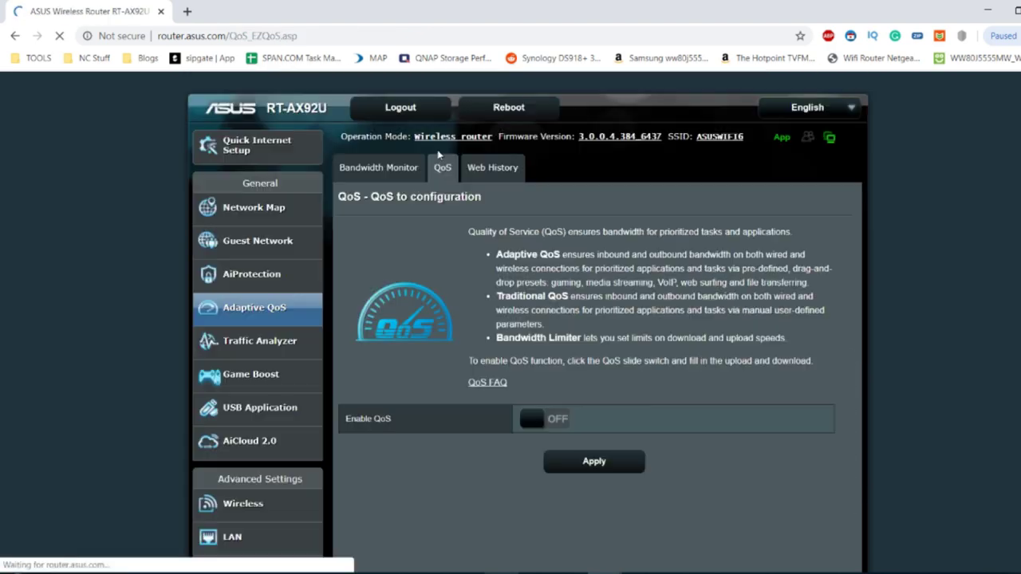
Switch on QoS without applying it and examine the QoS types, bandwidth settings and usage modes.
left_click(535, 417)
scroll(553, 444, "down", 3)
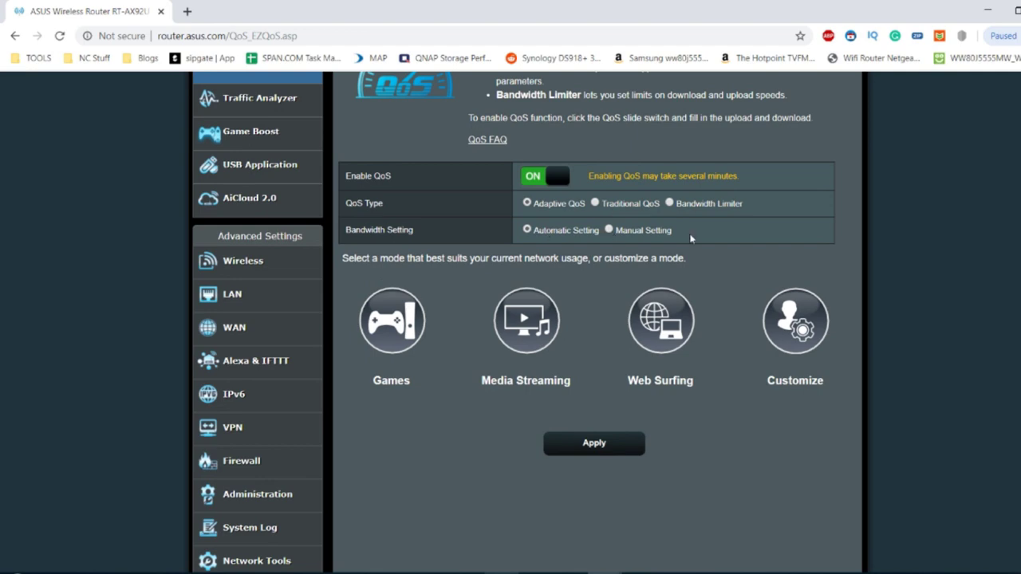
scroll(674, 343, "up", 3)
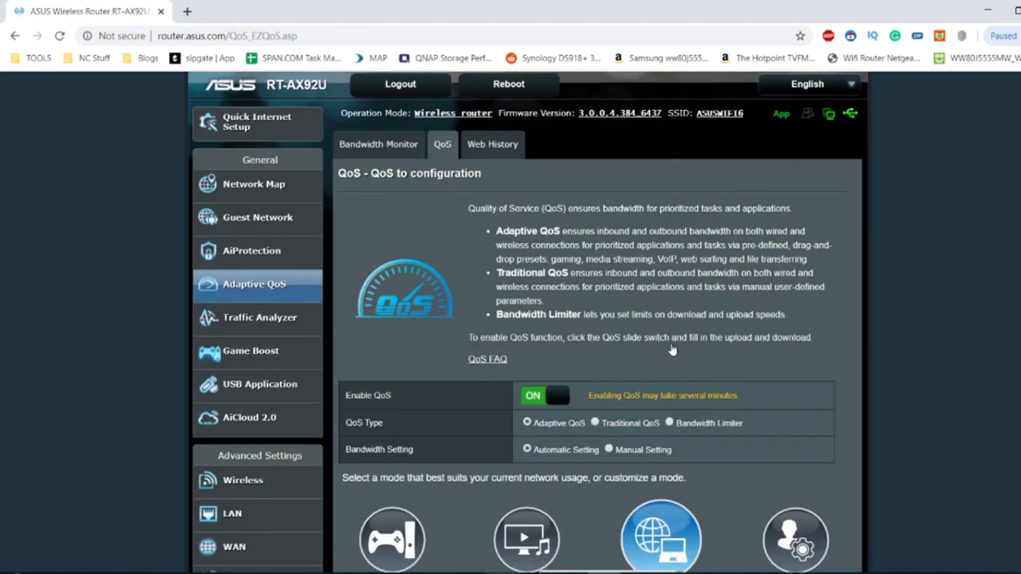
Open the Web History page, try to turn Web History on and decline the Trend Micro license agreement.
left_click(487, 145)
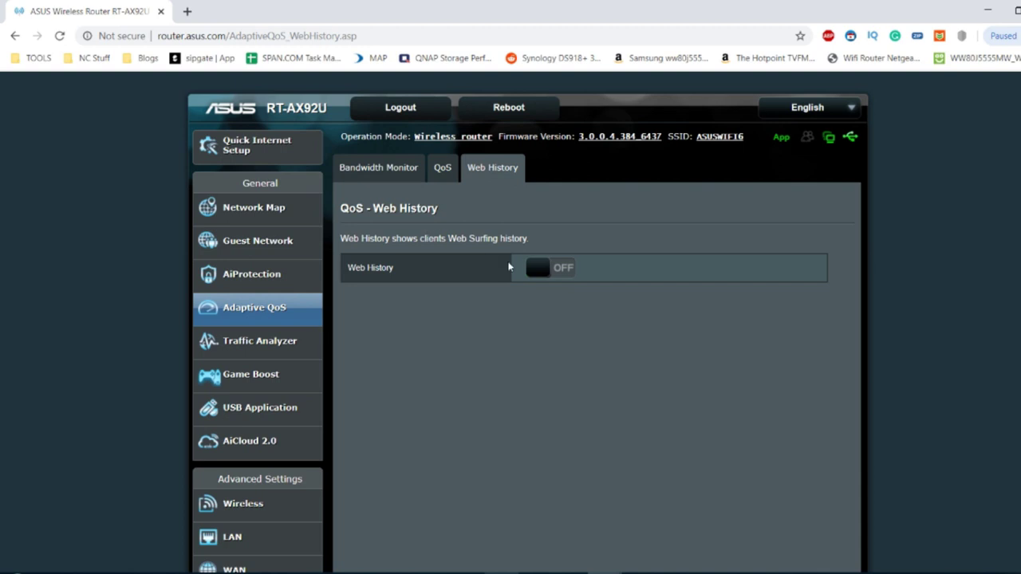
left_click(539, 269)
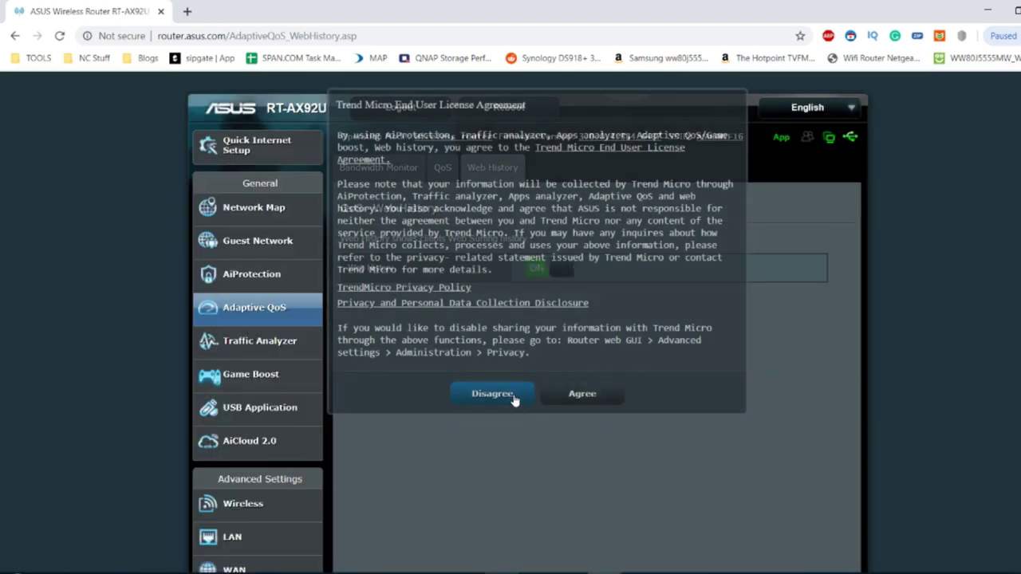
left_click(515, 397)
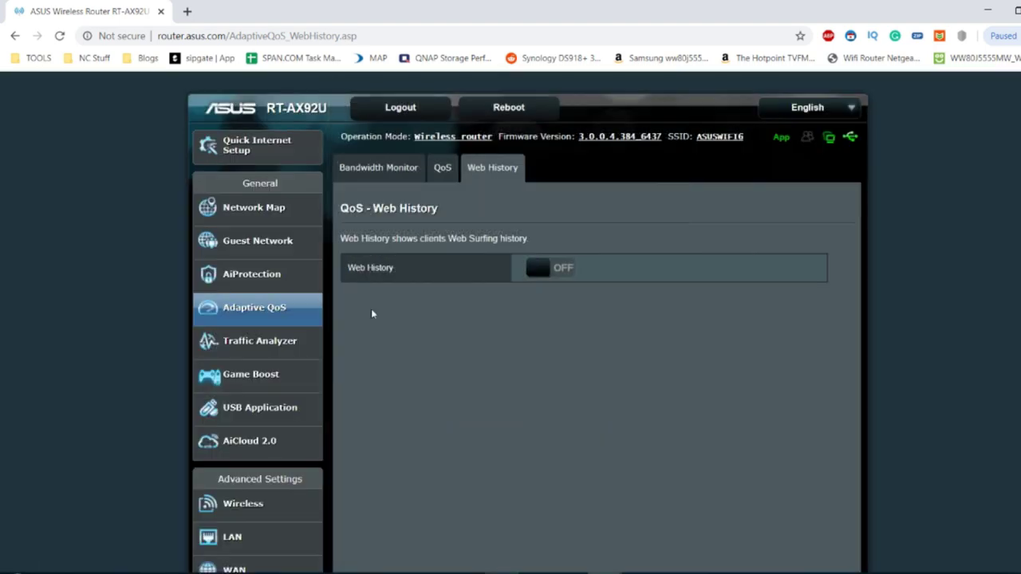
Open the Traffic Analyzer Statistic page, view its introduction demo and close it.
scroll(229, 307, "down", 1)
left_click(228, 316)
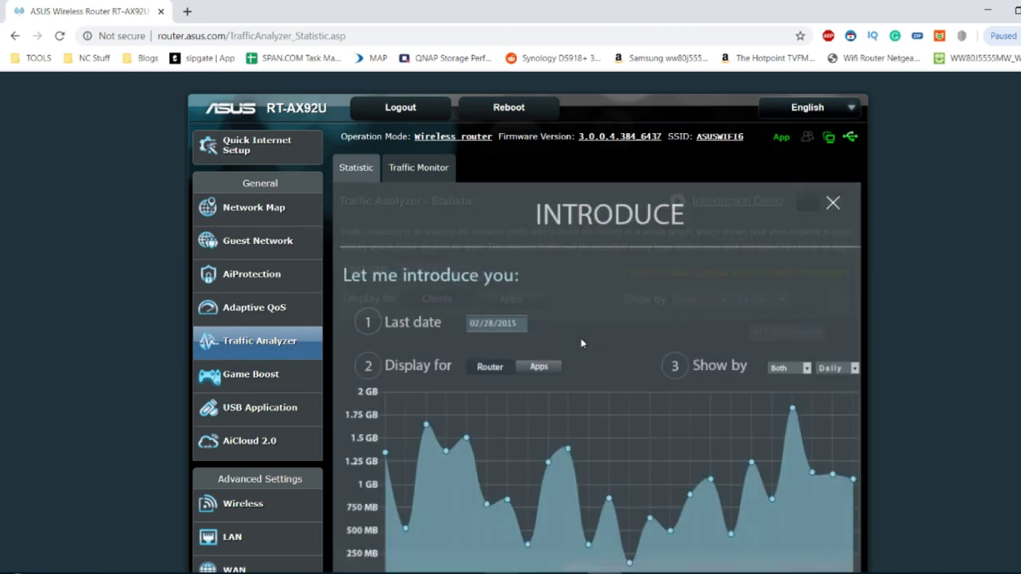
scroll(524, 334, "down", 2)
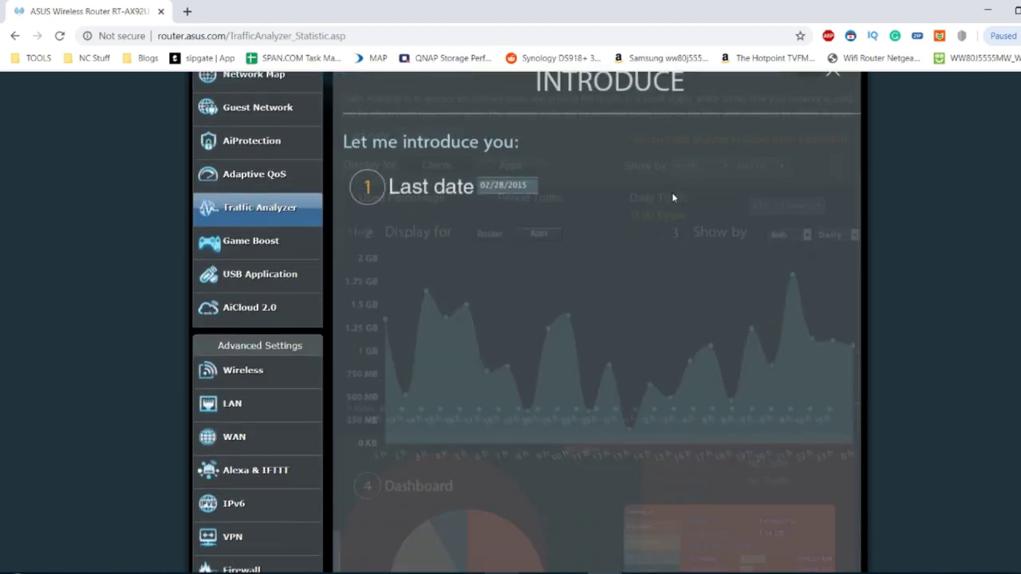
scroll(672, 198, "down", 2)
scroll(672, 198, "up", 4)
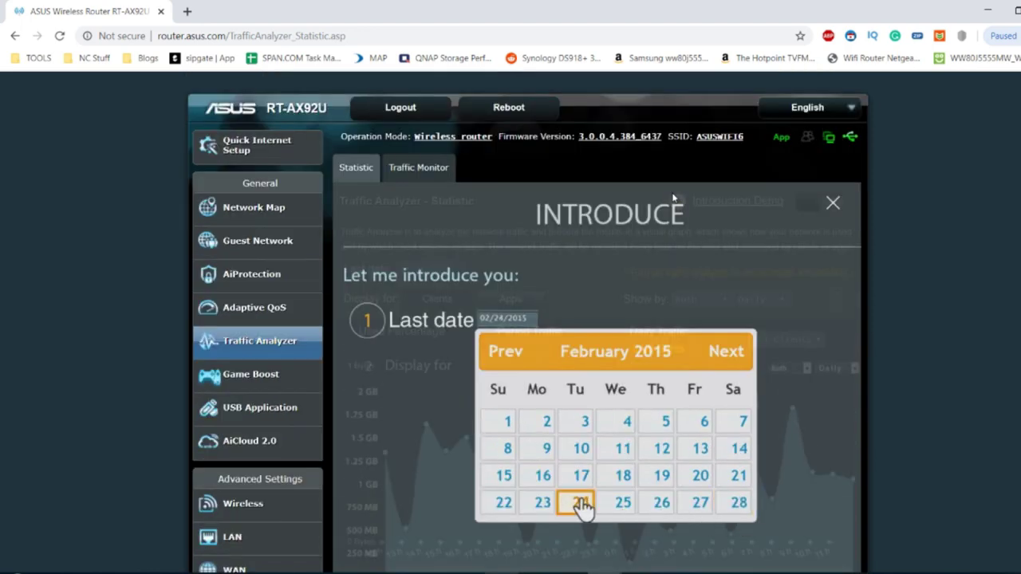
left_click(832, 202)
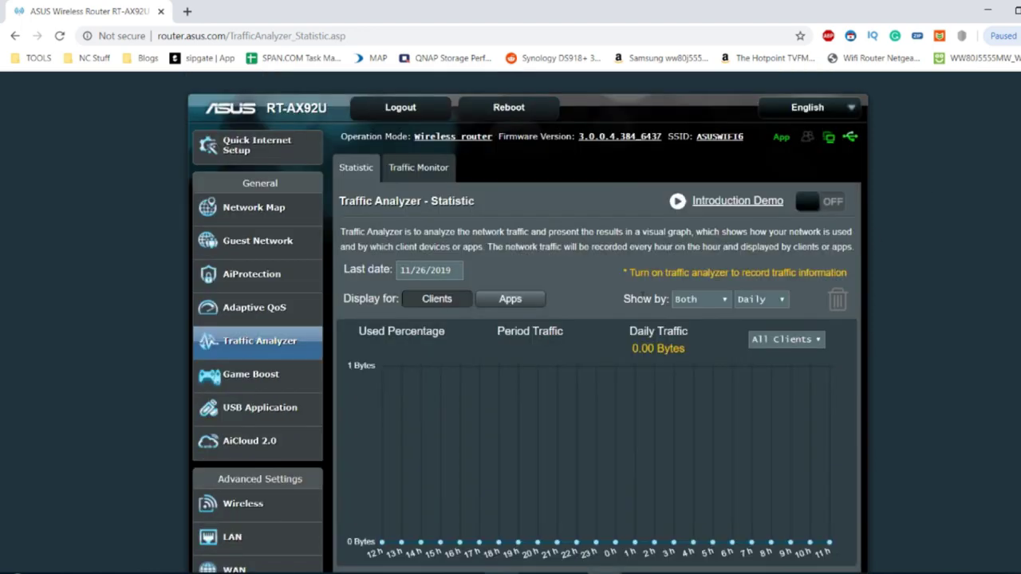
Examine the Traffic Analyzer statistics graph and its display options for clients and apps.
scroll(642, 297, "down", 1)
scroll(627, 386, "down", 2)
scroll(628, 387, "up", 3)
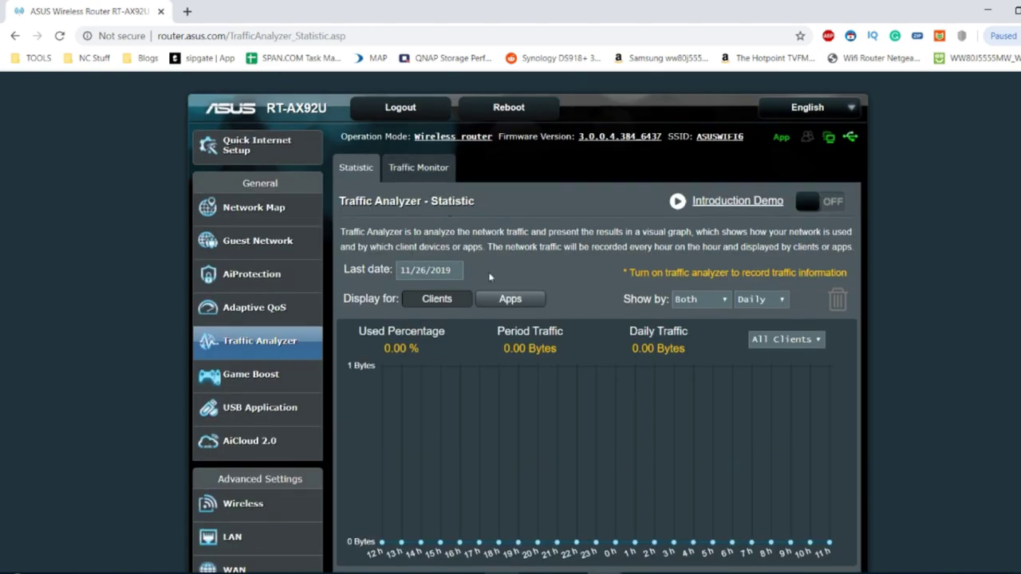
Open the Traffic Monitor and examine the real-time Internet Connection (WAN) graph and the wireless band choices.
left_click(420, 166)
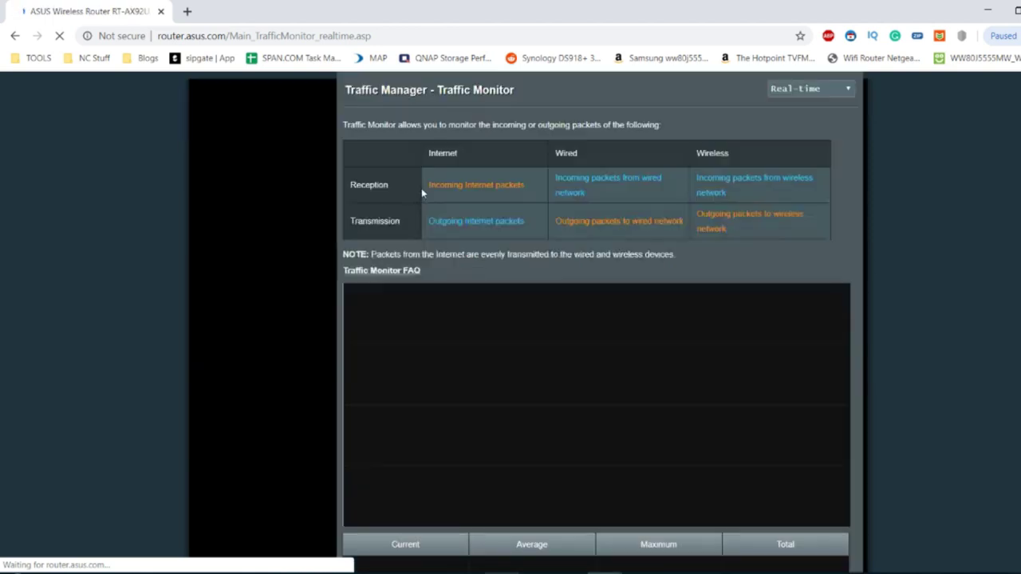
scroll(513, 310, "down", 2)
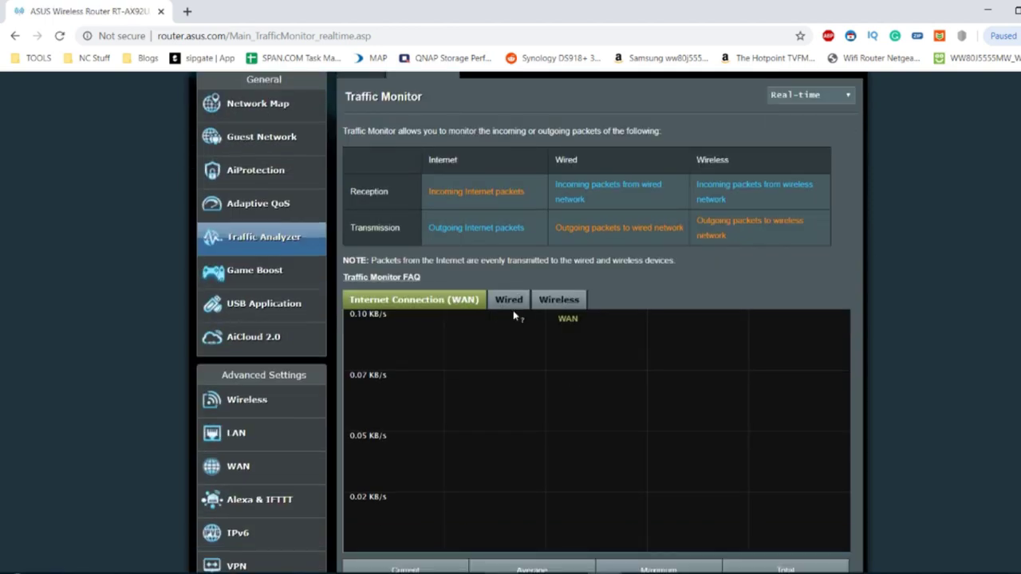
scroll(515, 317, "down", 1)
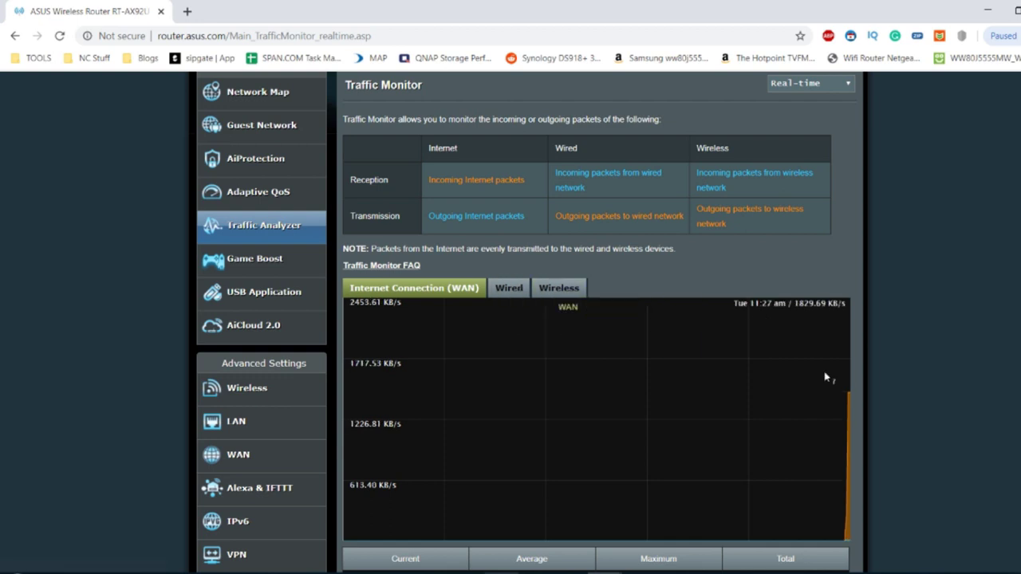
scroll(846, 397, "down", 2)
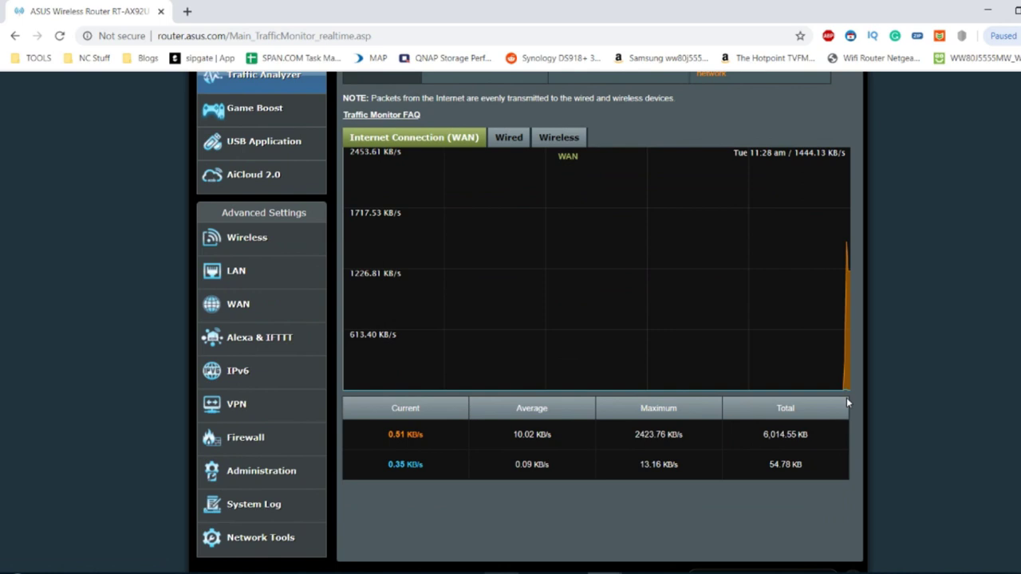
scroll(440, 417, "up", 1)
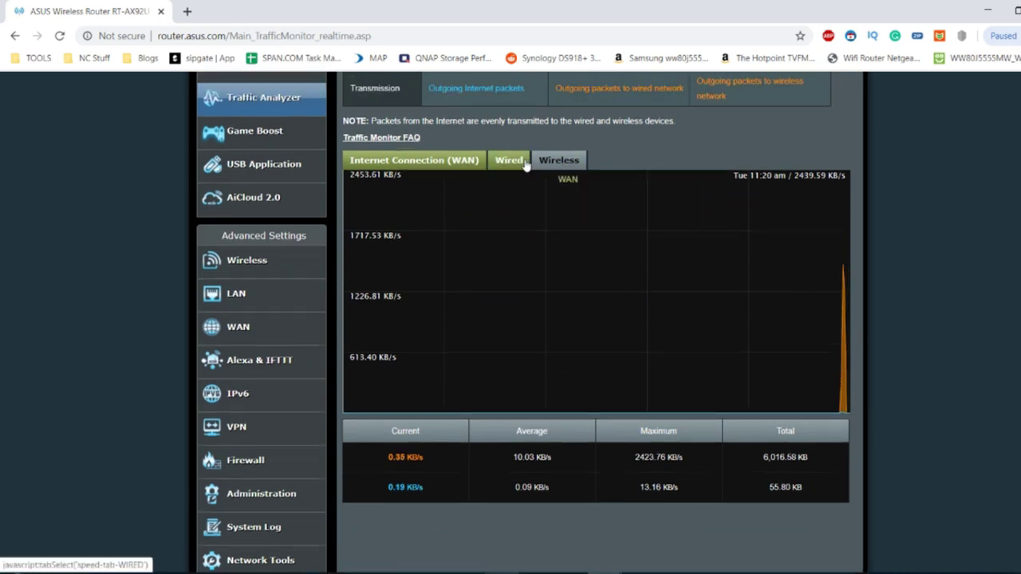
mouse_move(554, 161)
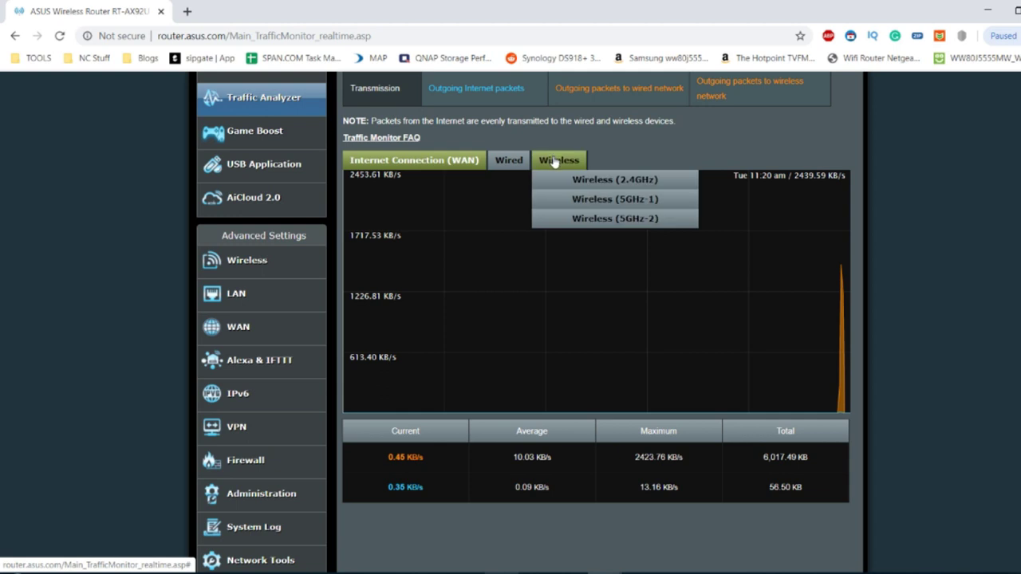
Review the Traffic Monitor's packet overview table, live WAN graph and traffic rate summary.
scroll(558, 164, "up", 1)
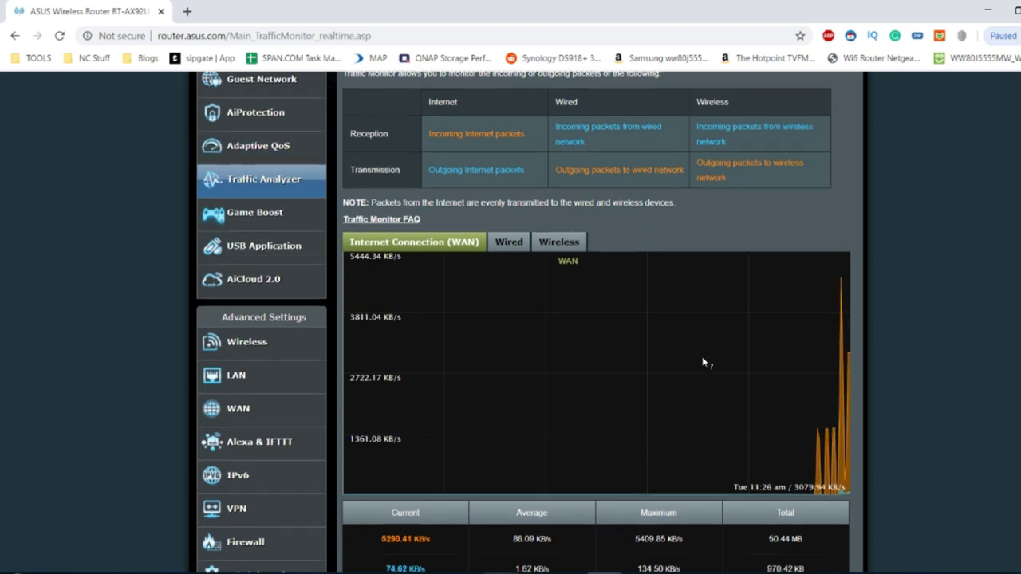
scroll(706, 360, "up", 3)
scroll(661, 302, "down", 3)
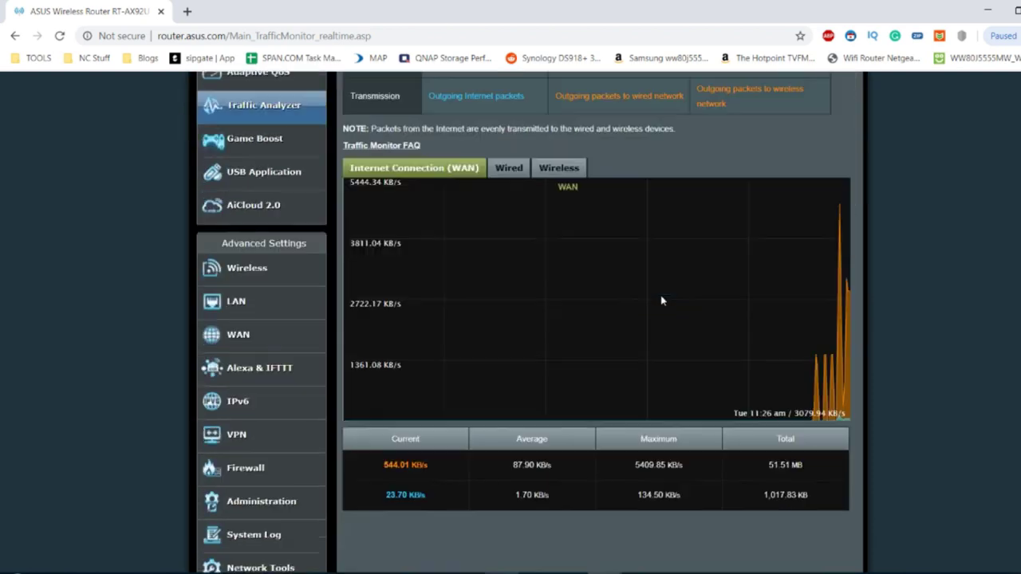
scroll(661, 301, "up", 1)
scroll(661, 302, "up", 3)
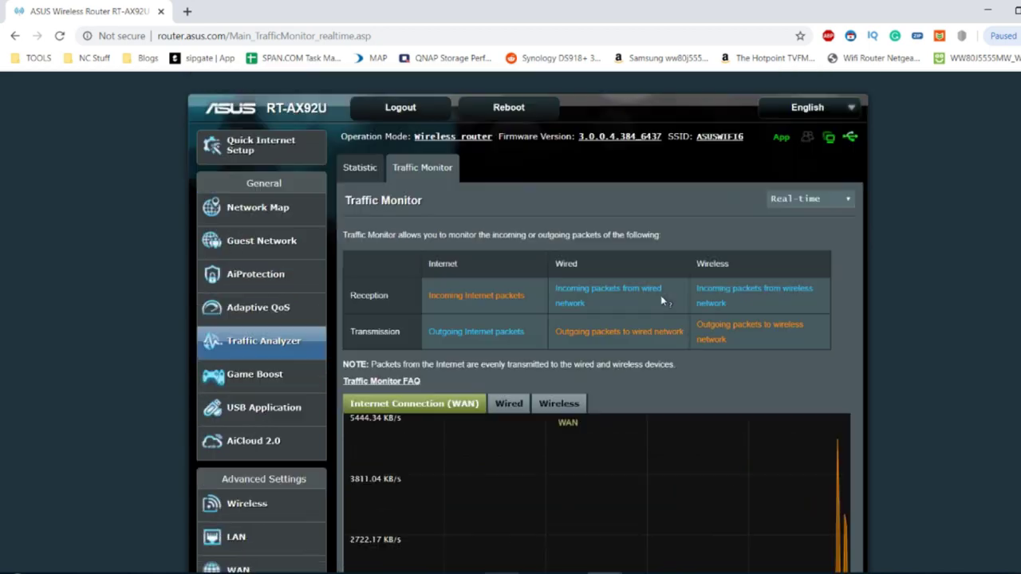
Open Game Boost and read about WTFast GPN, LAN Boost and AiProtection, highlighting "wireless connections" in the LAN Boost text.
scroll(661, 301, "down", 2)
left_click(265, 260)
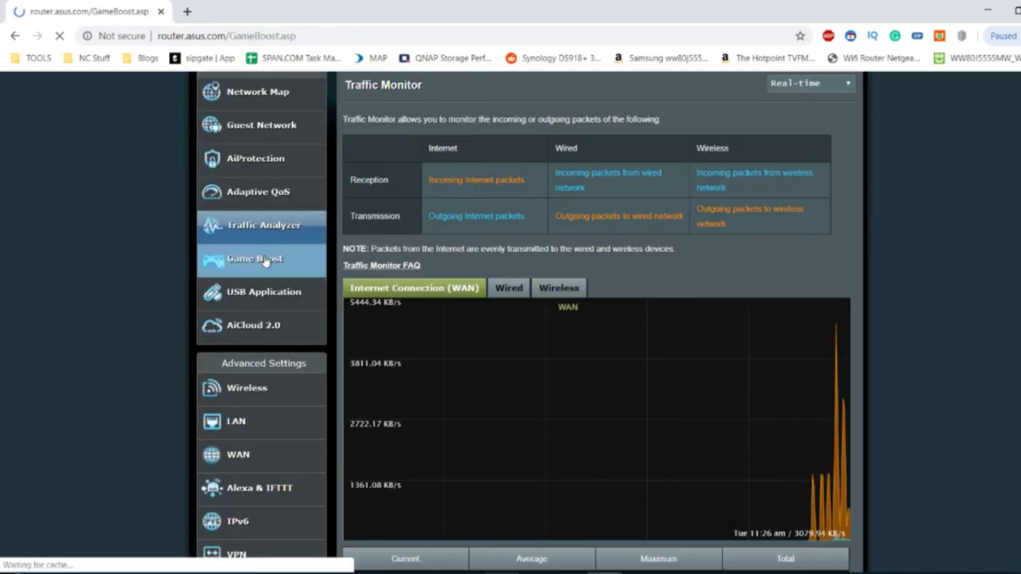
scroll(526, 322, "down", 4)
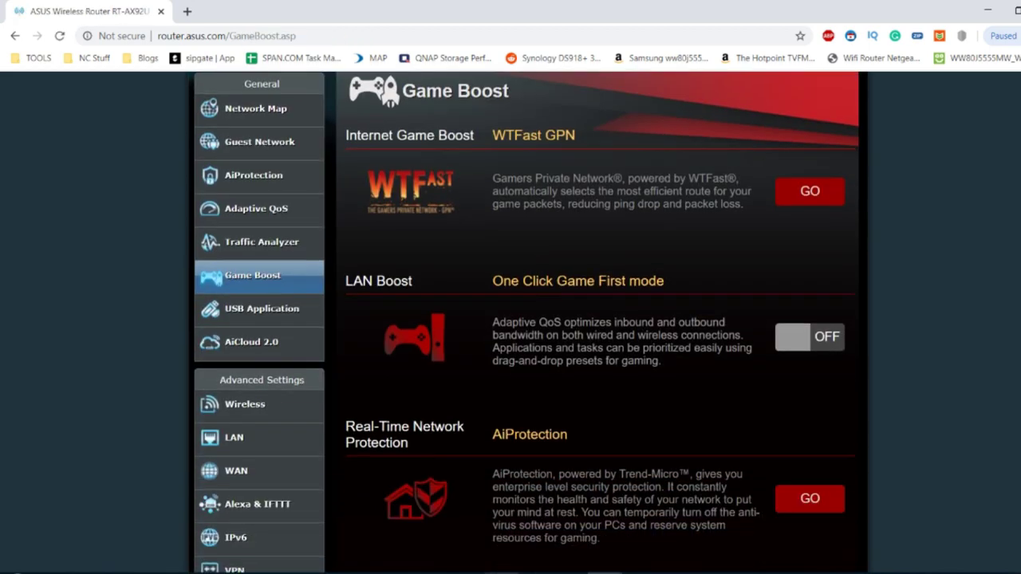
scroll(545, 295, "up", 2)
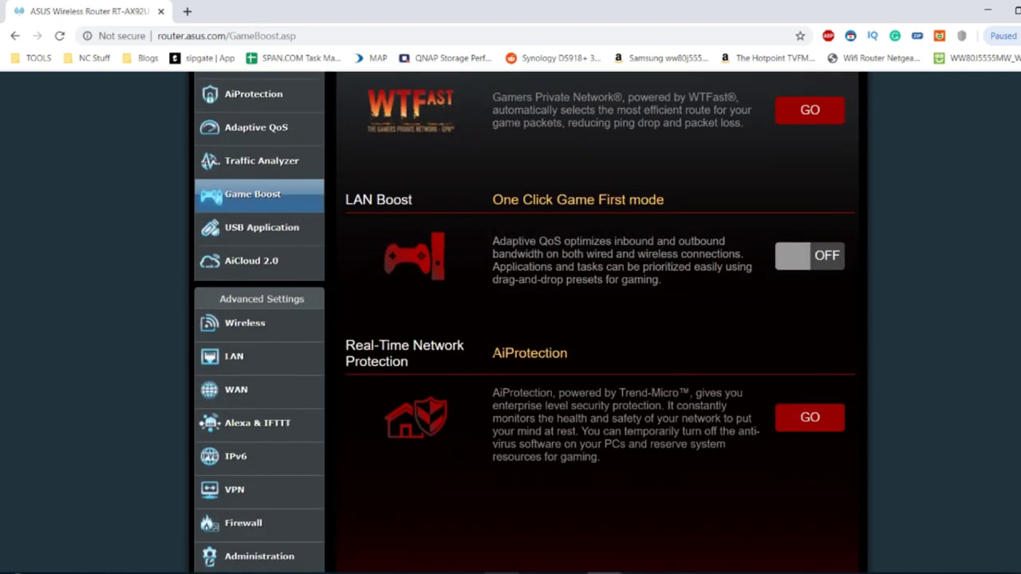
scroll(526, 319, "up", 2)
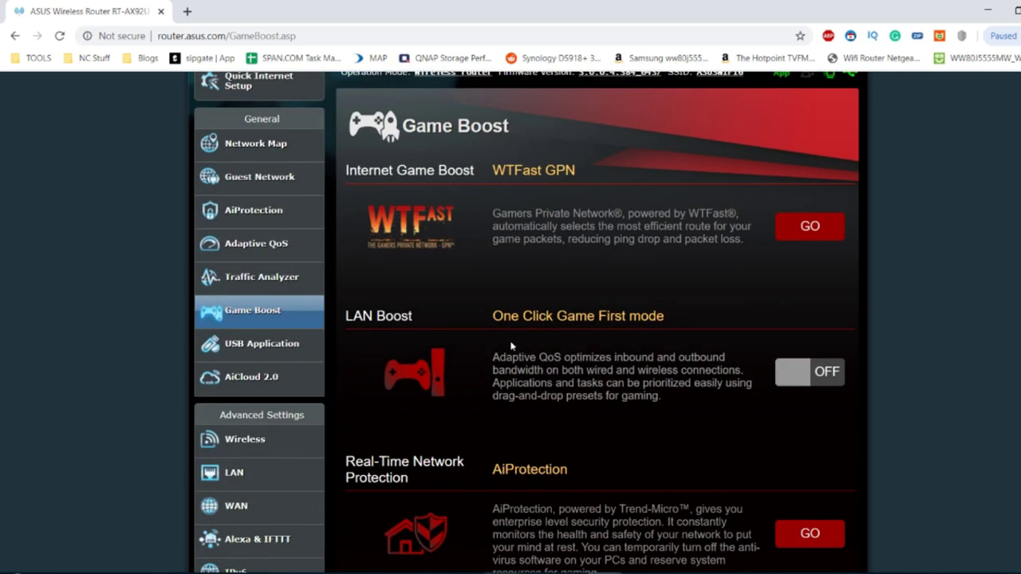
left_click_drag(539, 357, 561, 357)
left_click_drag(638, 370, 740, 370)
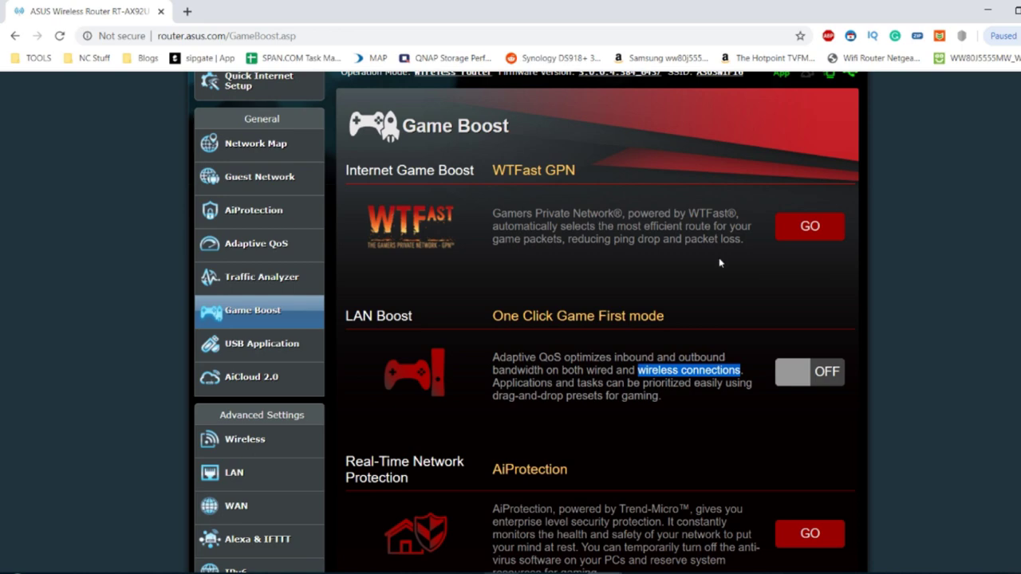
Open the USB Application page and look through its features, such as AiDisk, Servers Center and Time Machine.
left_click(264, 342)
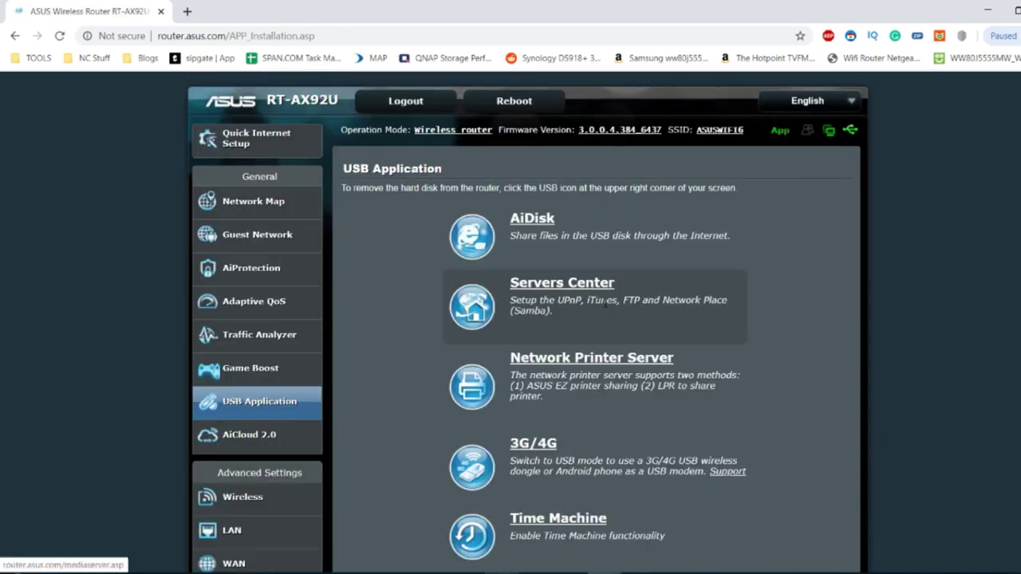
scroll(605, 304, "down", 4)
scroll(604, 305, "up", 4)
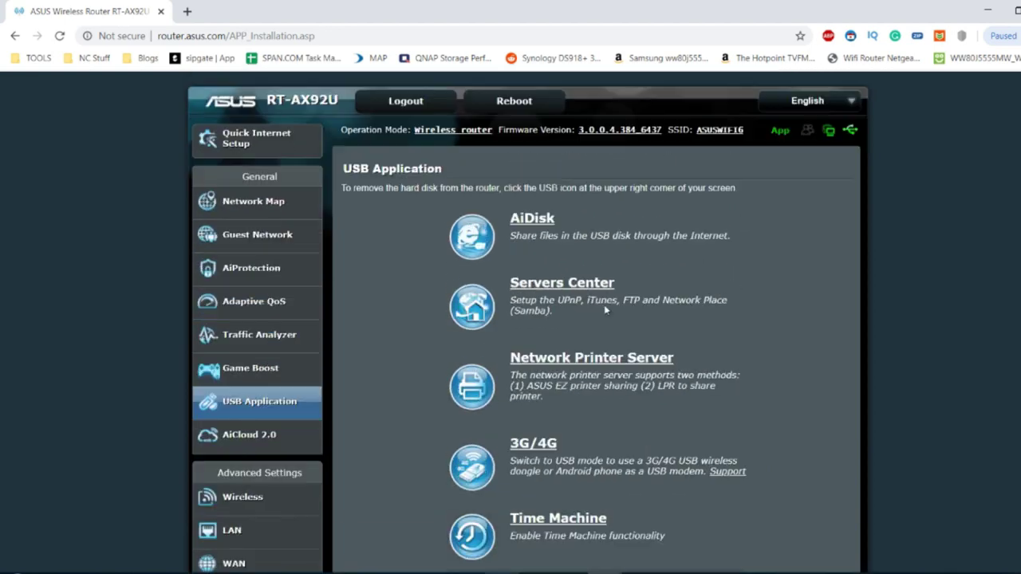
Open AiCloud 2.0 and examine its mobile app links and the Cloud Disk, Smart Access and AiCloud Sync options.
left_click(254, 435)
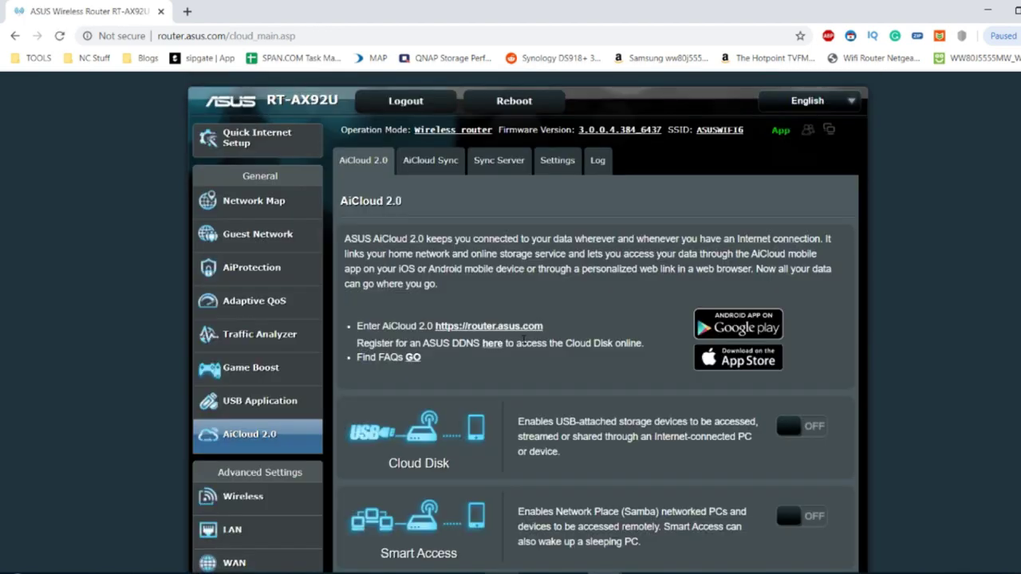
scroll(522, 342, "down", 2)
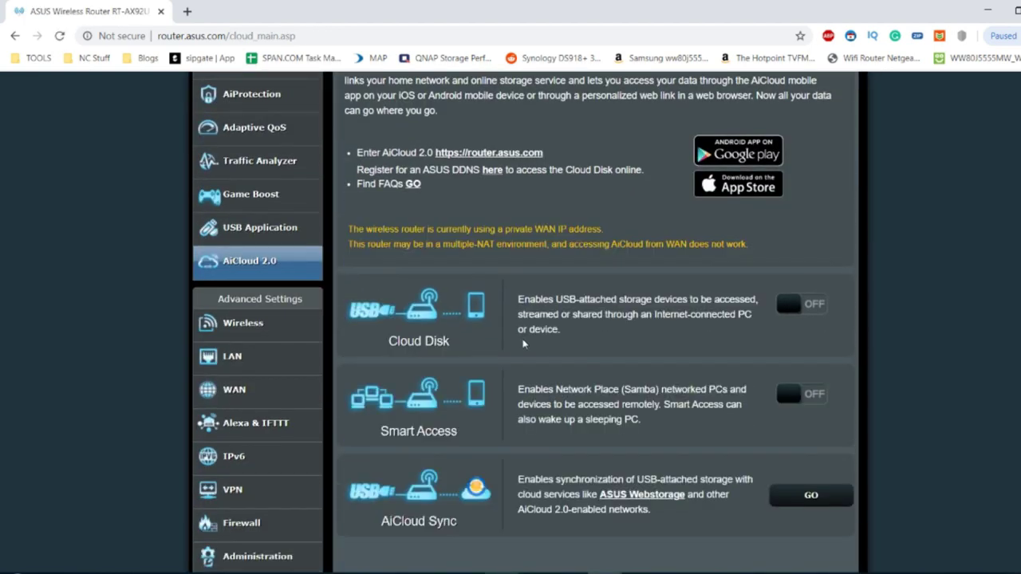
scroll(523, 343, "down", 1)
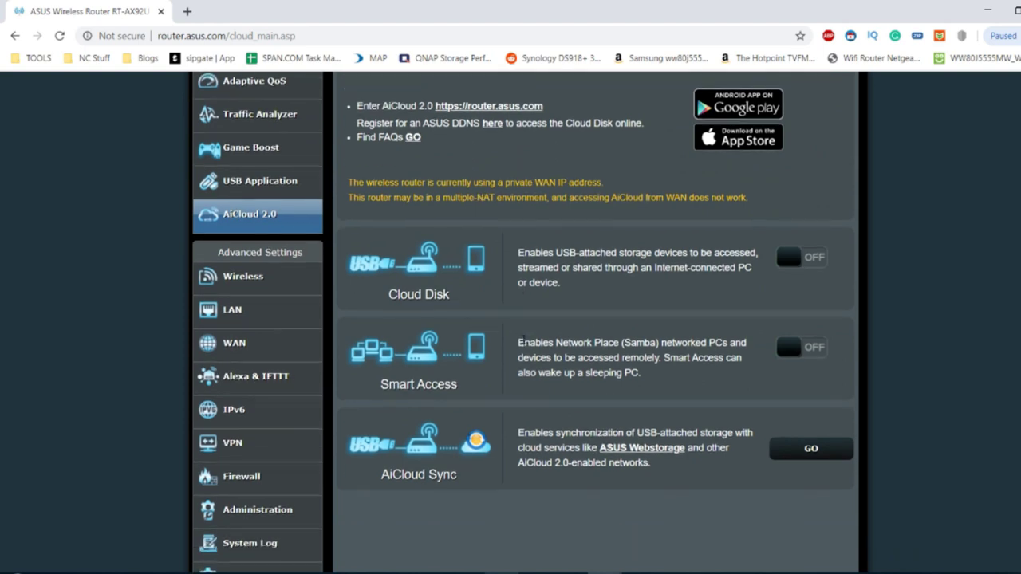
scroll(522, 341, "up", 1)
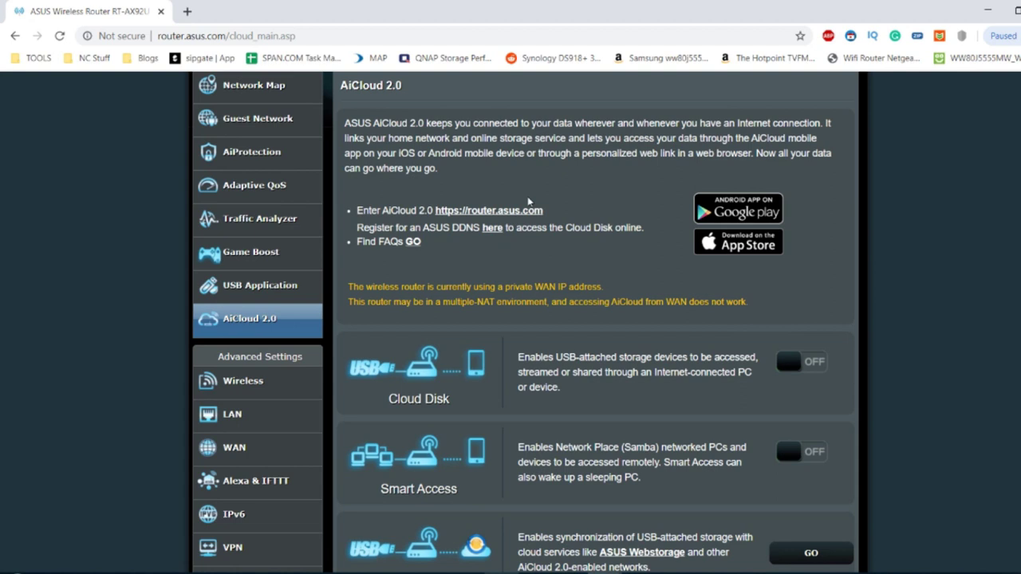
scroll(529, 201, "down", 1)
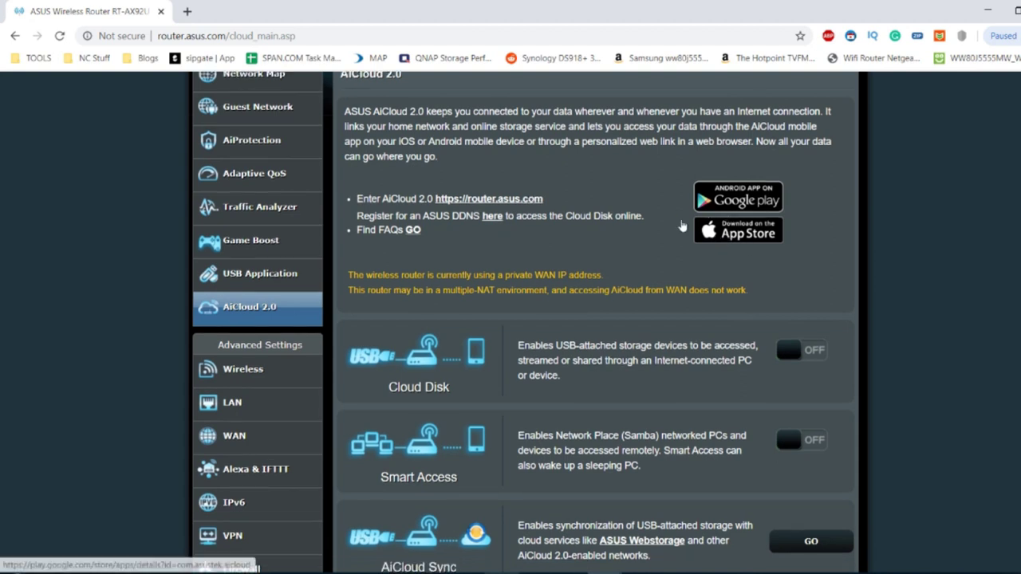
Open the general Wireless settings and examine the Smart Connect, SSID, security and per-band channel options.
scroll(75, 376, "down", 2)
left_click(242, 222)
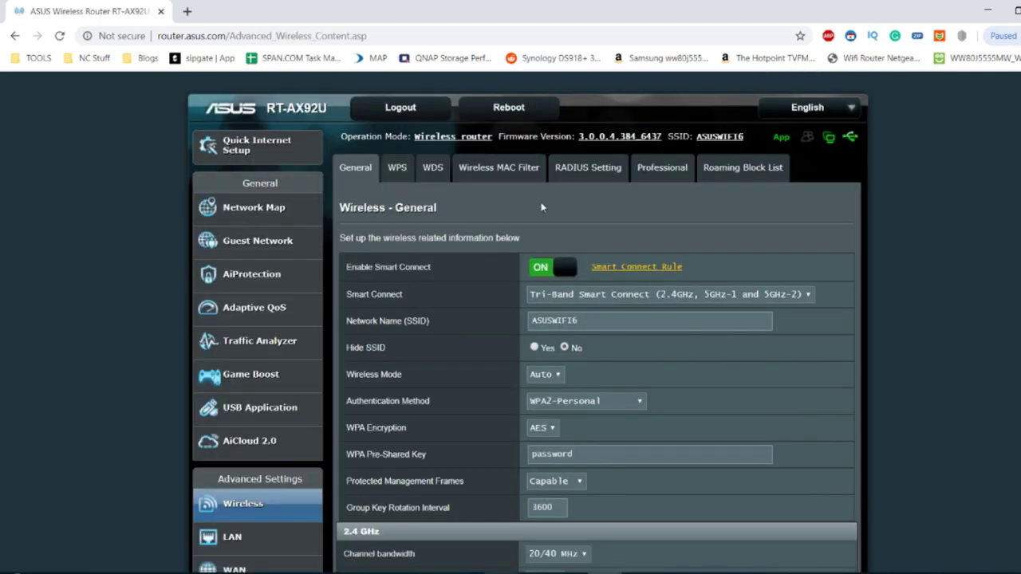
scroll(267, 363, "down", 2)
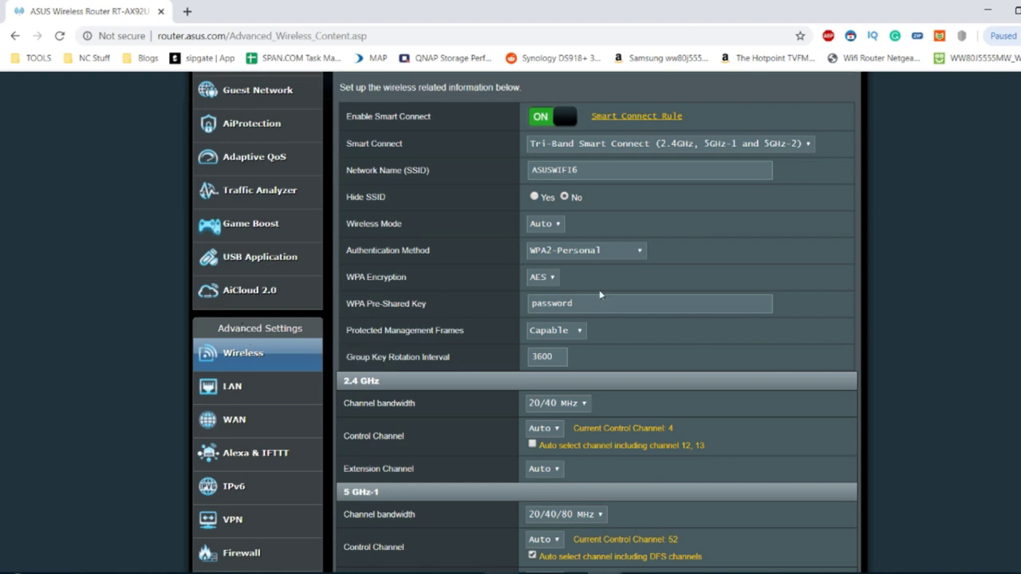
scroll(602, 295, "up", 1)
scroll(604, 296, "down", 1)
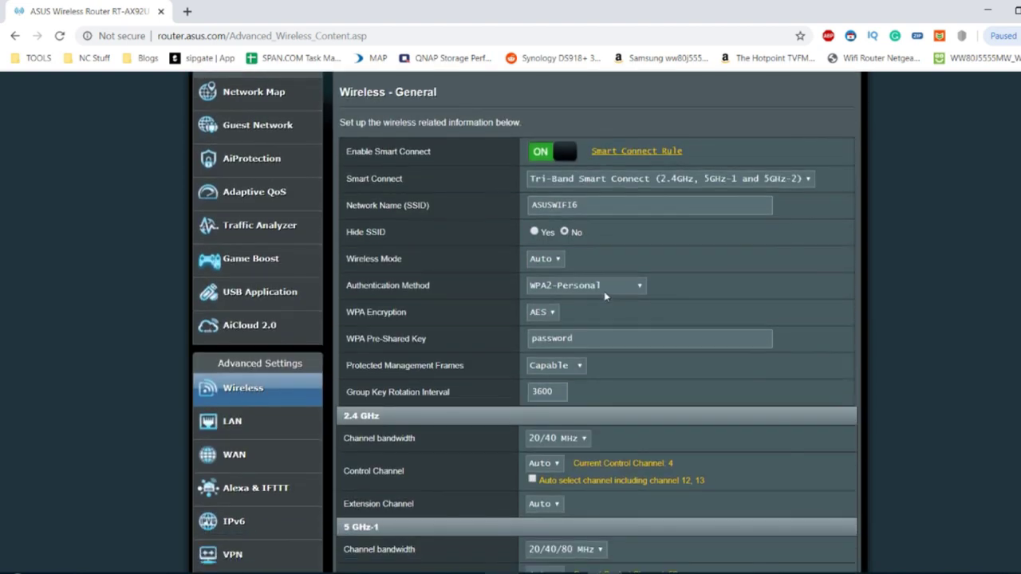
scroll(597, 316, "down", 2)
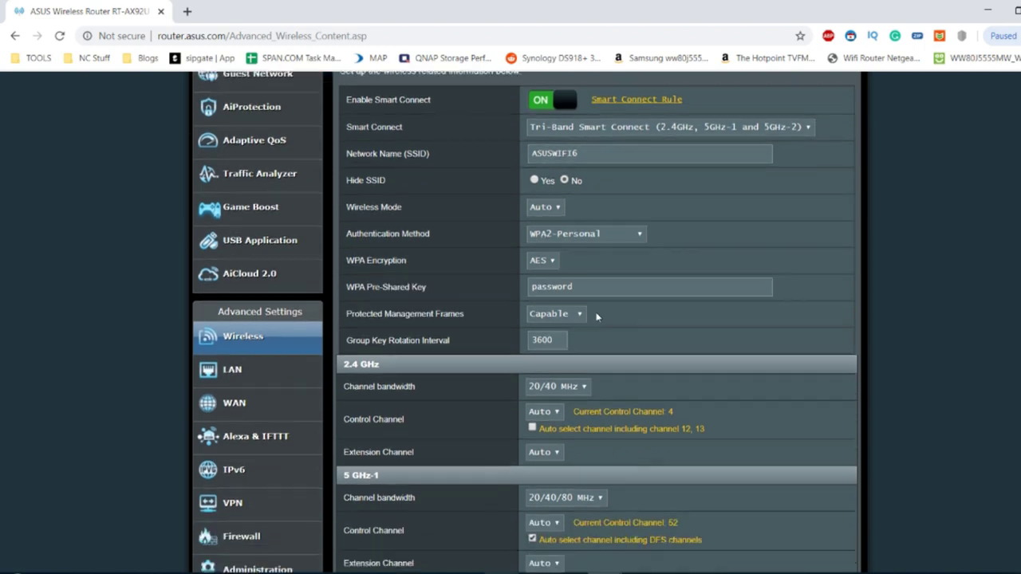
Review the channel bandwidth and control channel settings for the 2.4 GHz, 5 GHz-1 and 5 GHz-2 bands, and open the LAN IP settings.
scroll(597, 317, "down", 1)
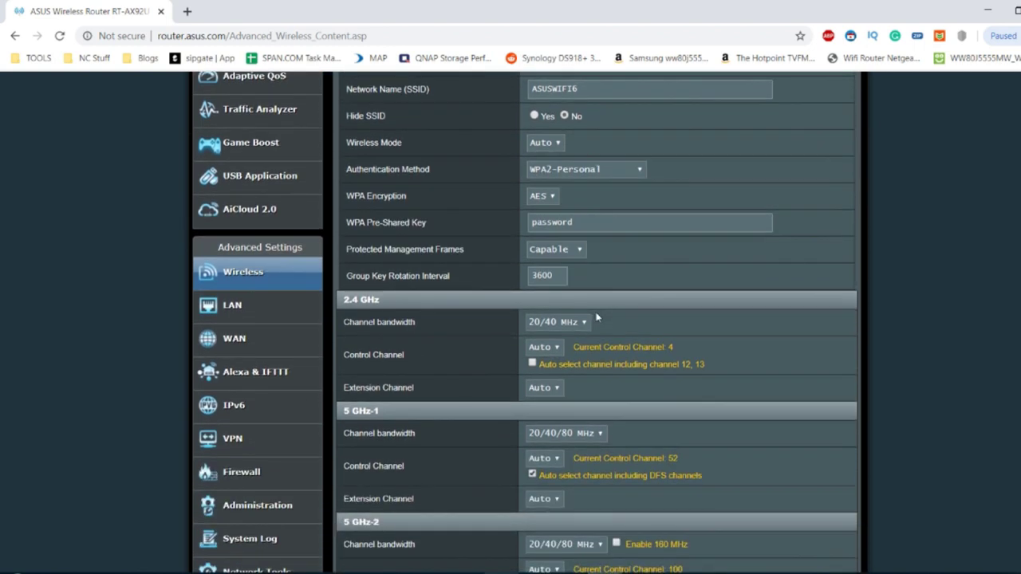
scroll(596, 316, "down", 3)
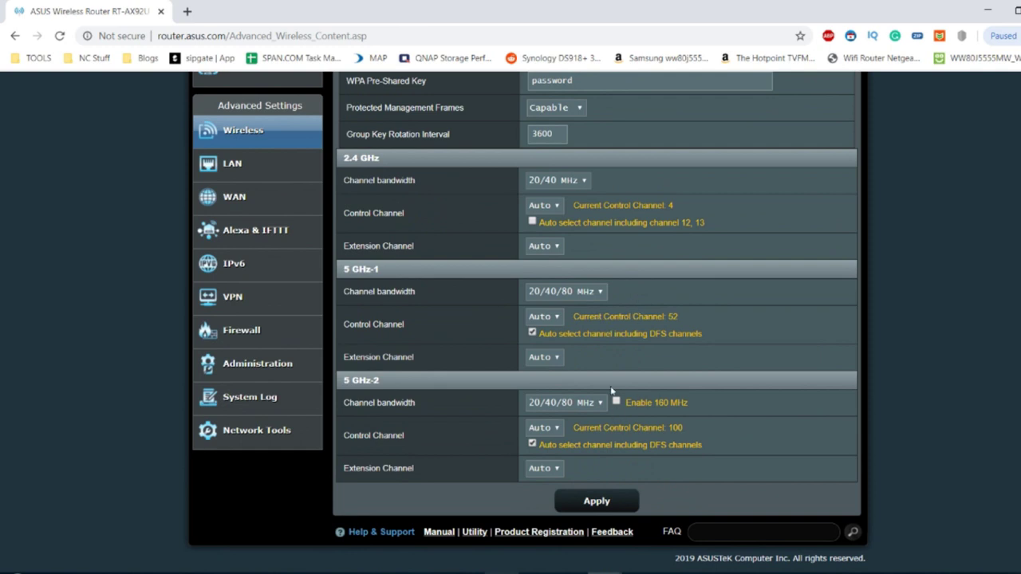
left_click(255, 165)
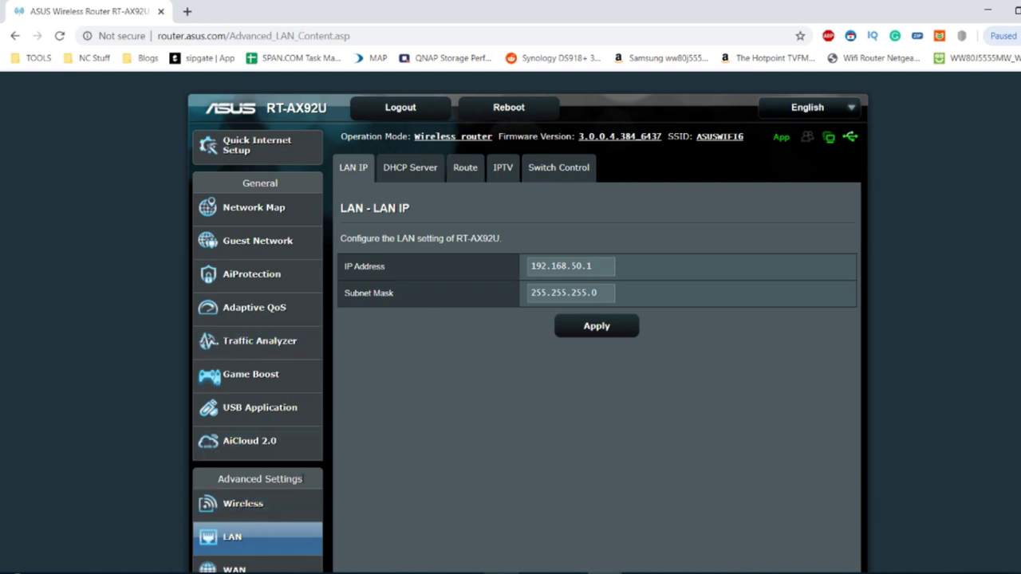
Return to the Wireless settings and examine the Professional options, from band and roaming assistant to beamforming.
left_click(277, 515)
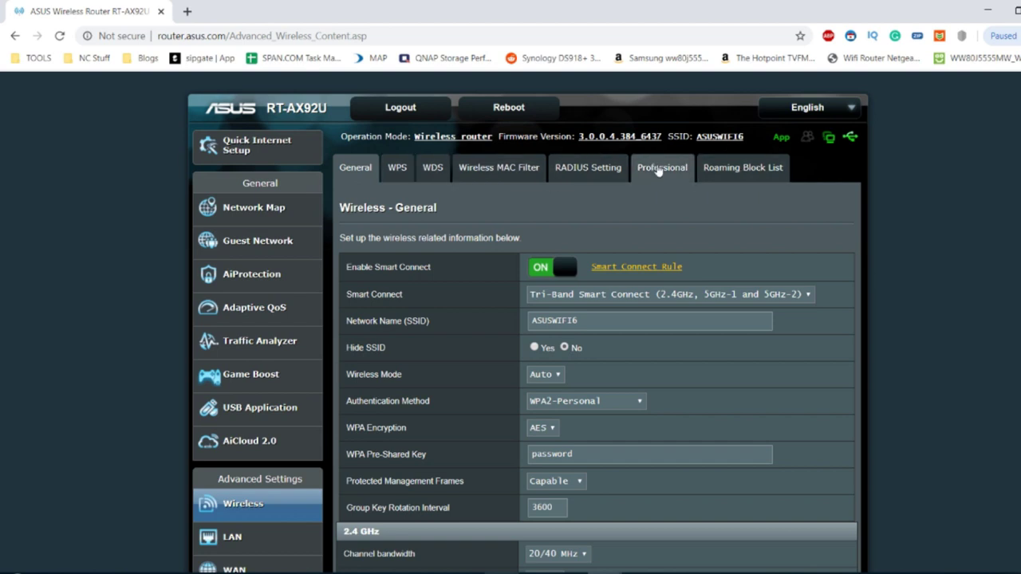
left_click(658, 170)
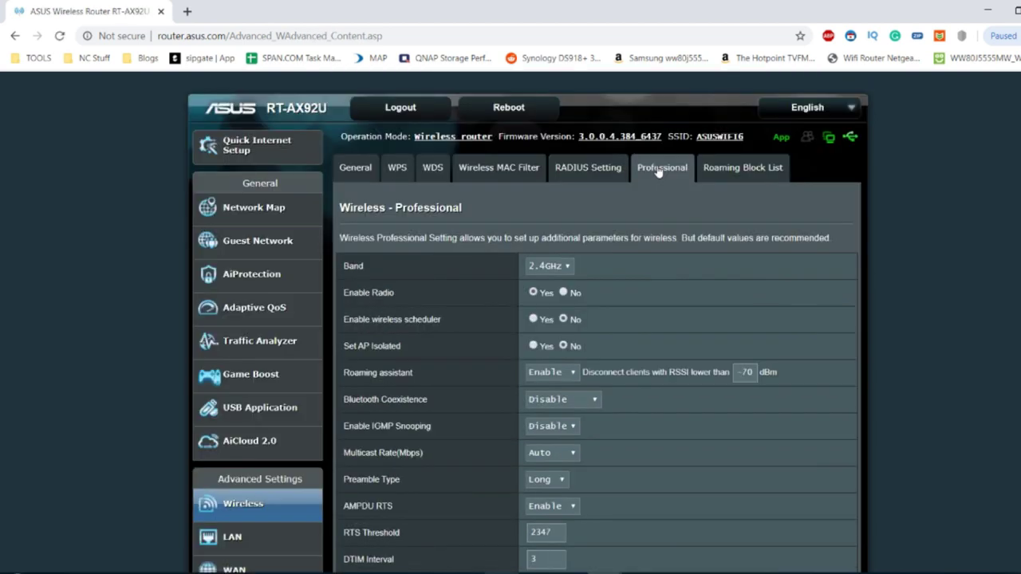
scroll(637, 303, "down", 1)
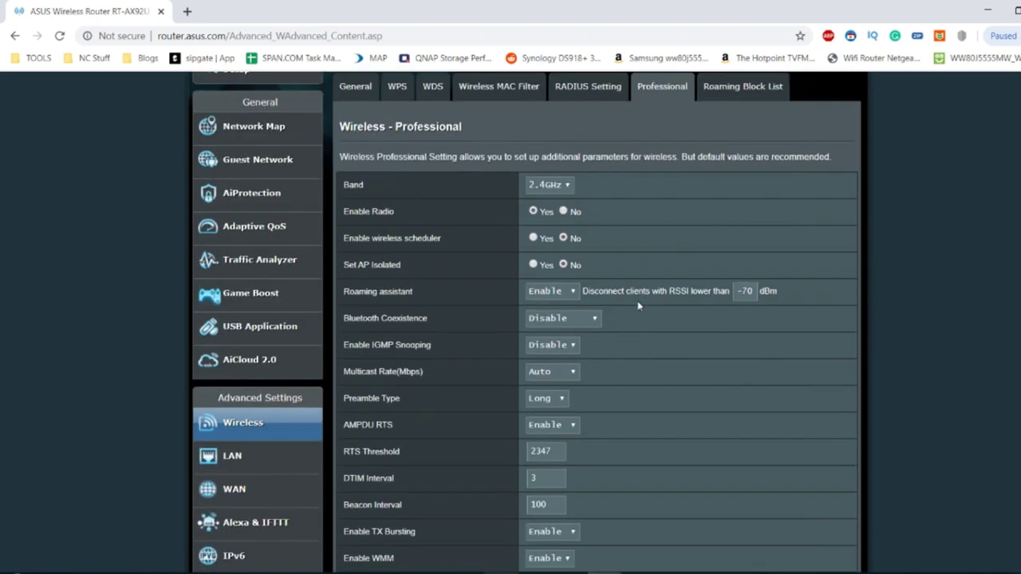
scroll(637, 301, "up", 1)
scroll(333, 418, "down", 4)
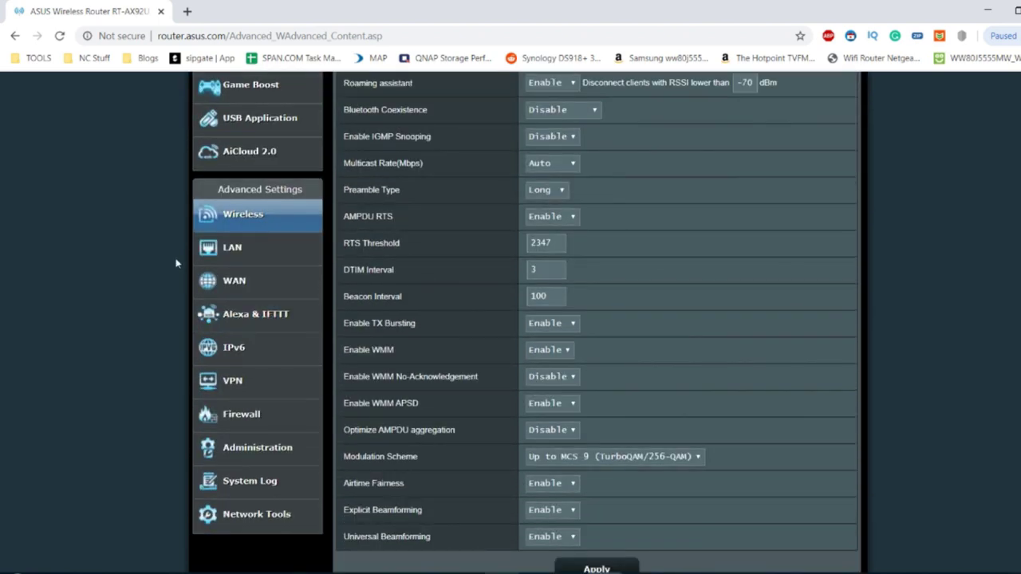
Open the WAN Internet Connection settings and examine the basic configuration, DNS, account and special ISP requirement options.
left_click(216, 280)
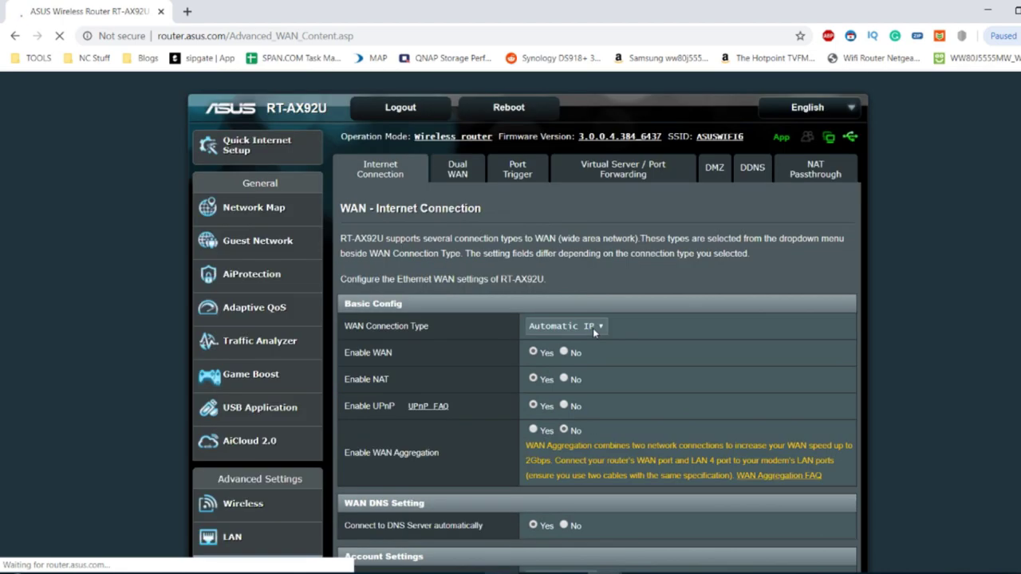
scroll(592, 328, "down", 2)
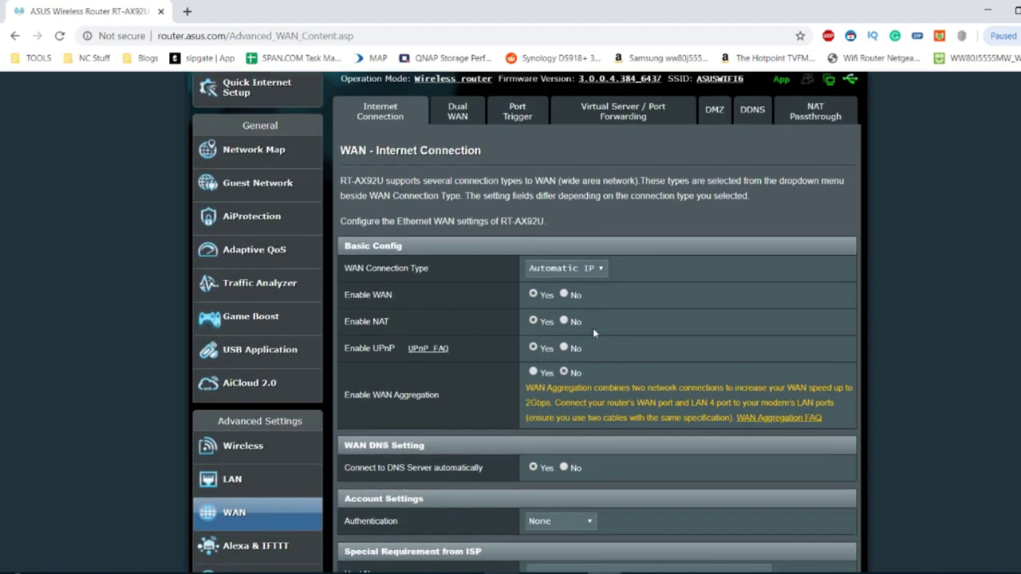
scroll(594, 328, "down", 3)
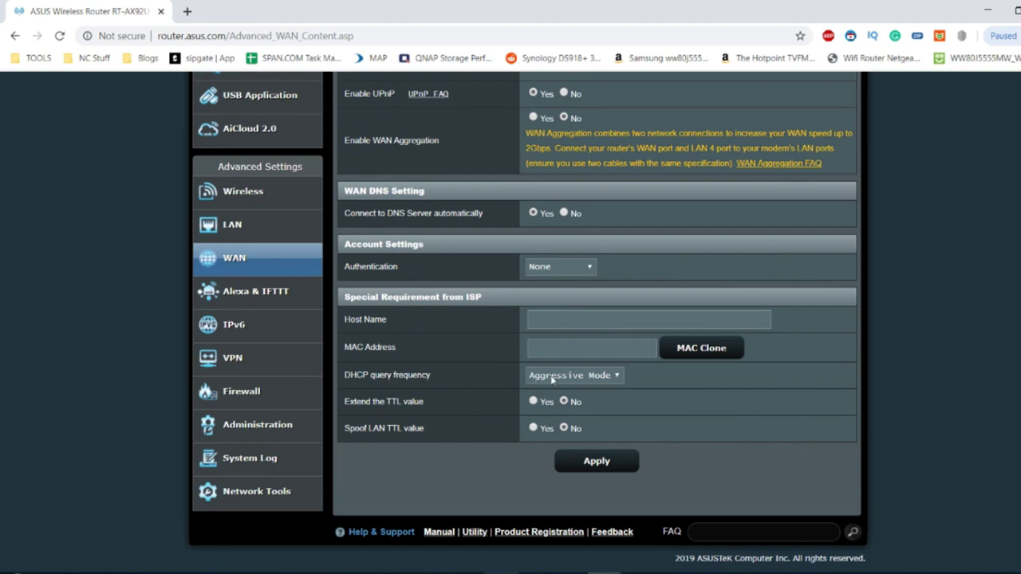
Open the Alexa & IFTTT settings and read through the Amazon Alexa Skill commands and account pairing steps.
left_click(263, 293)
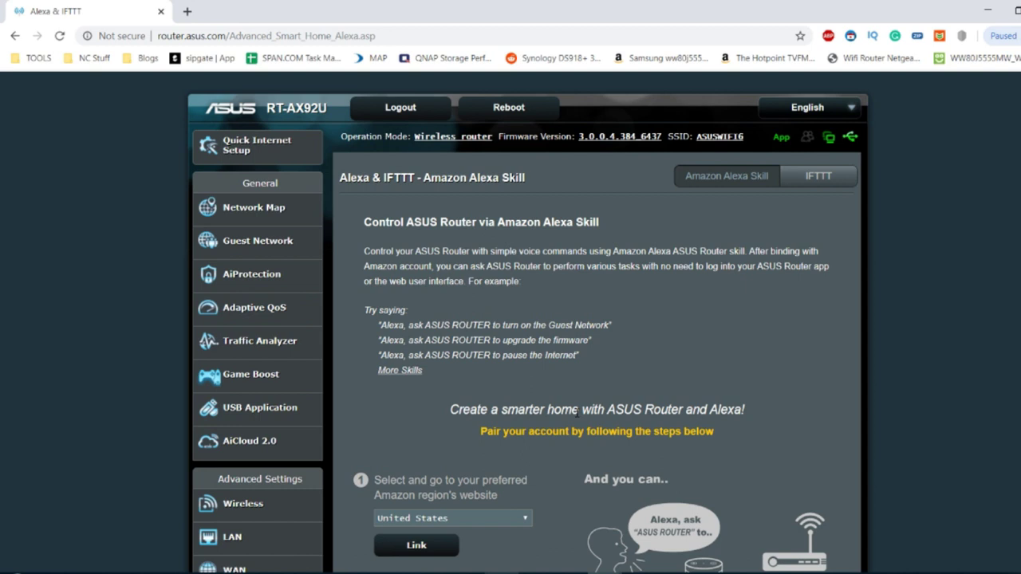
scroll(502, 228, "down", 2)
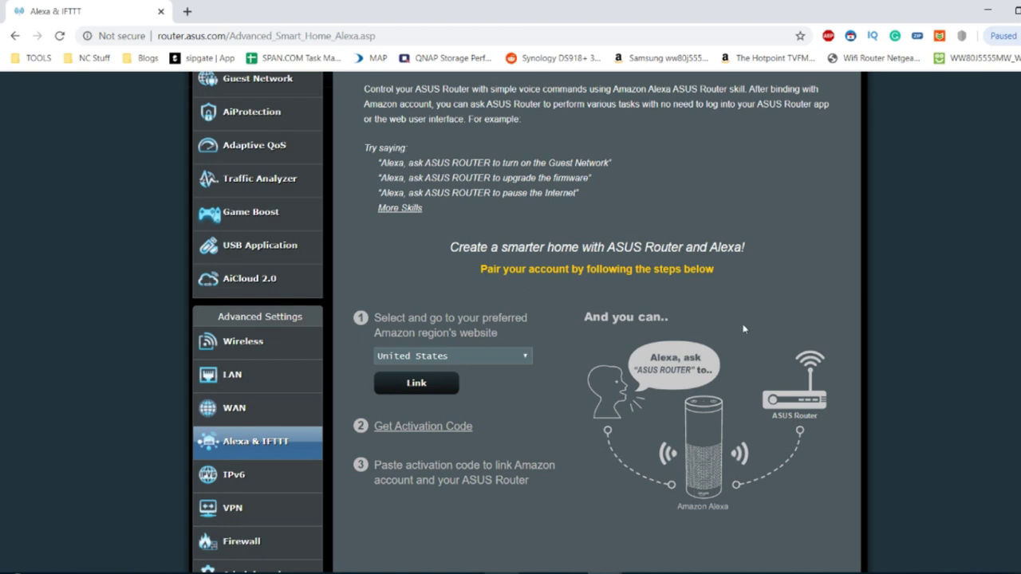
scroll(410, 206, "down", 2)
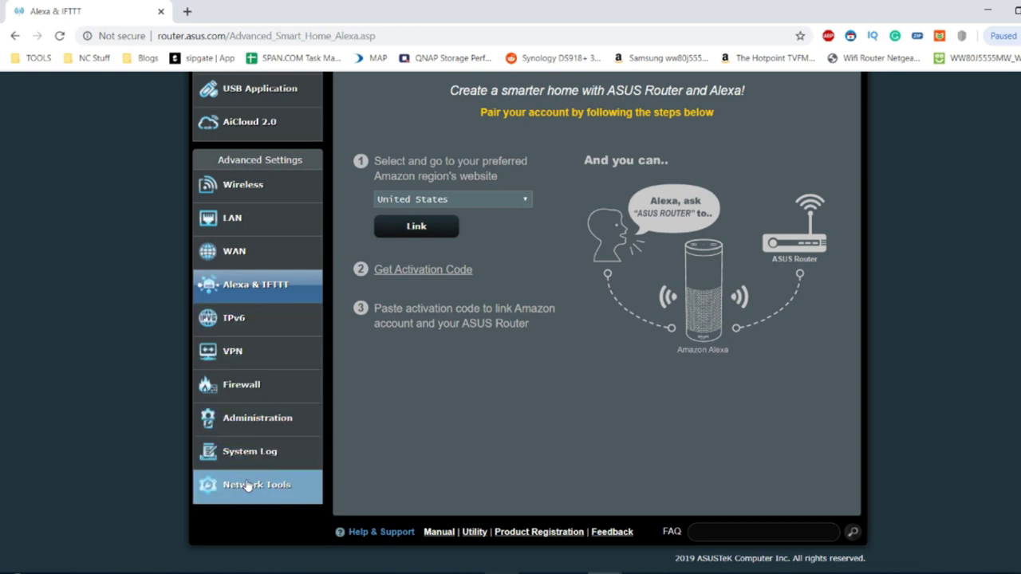
Open the Firewall settings and examine the general protection, IPv6 firewall and inbound rule options and the available filter pages.
left_click(262, 393)
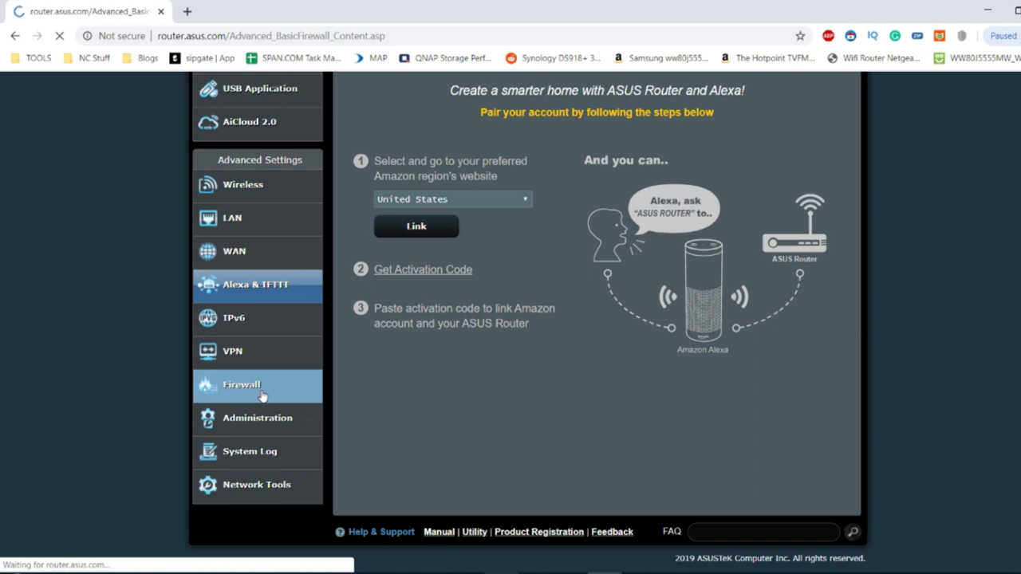
scroll(540, 374, "down", 3)
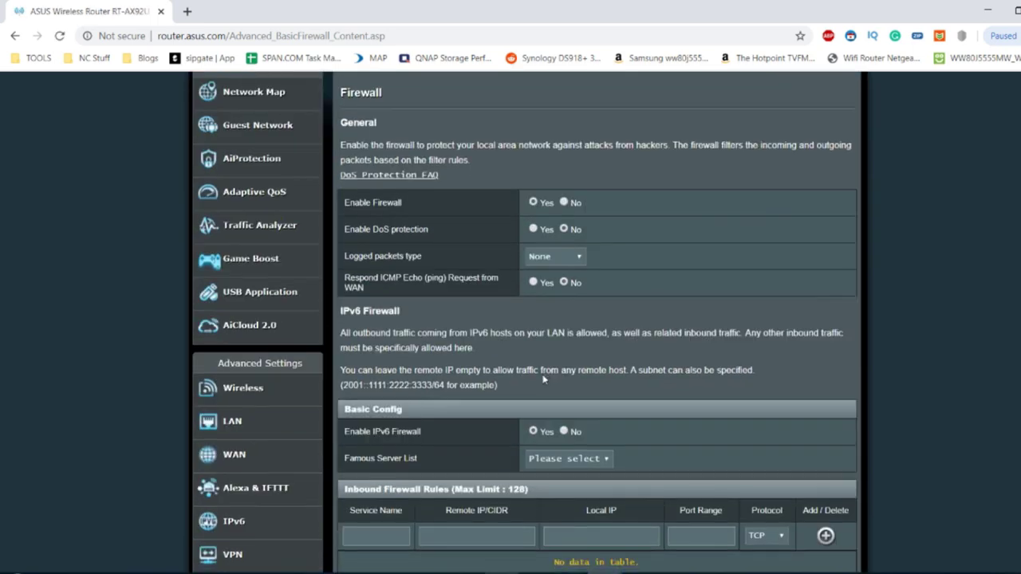
scroll(544, 375, "down", 2)
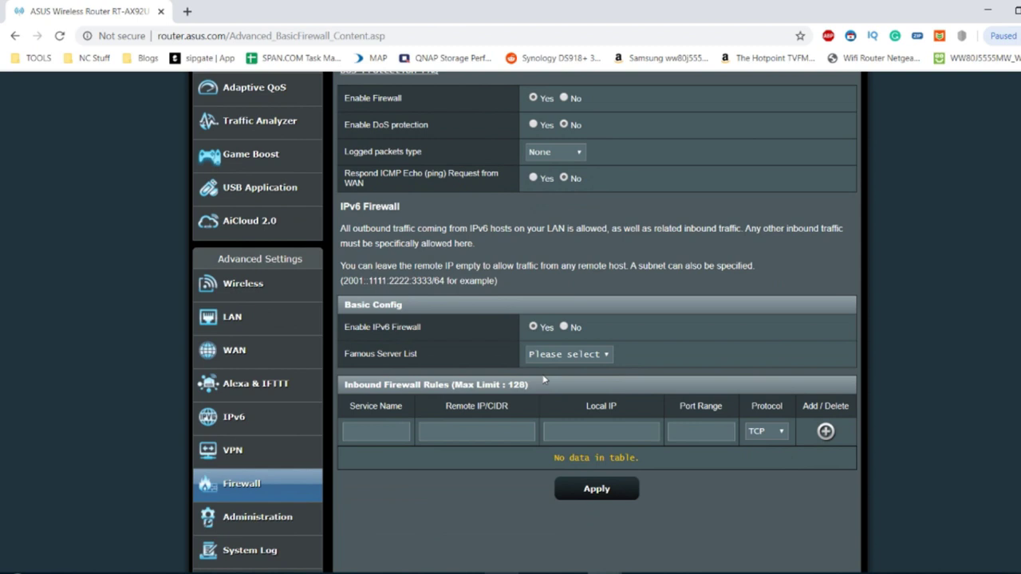
scroll(544, 380, "up", 5)
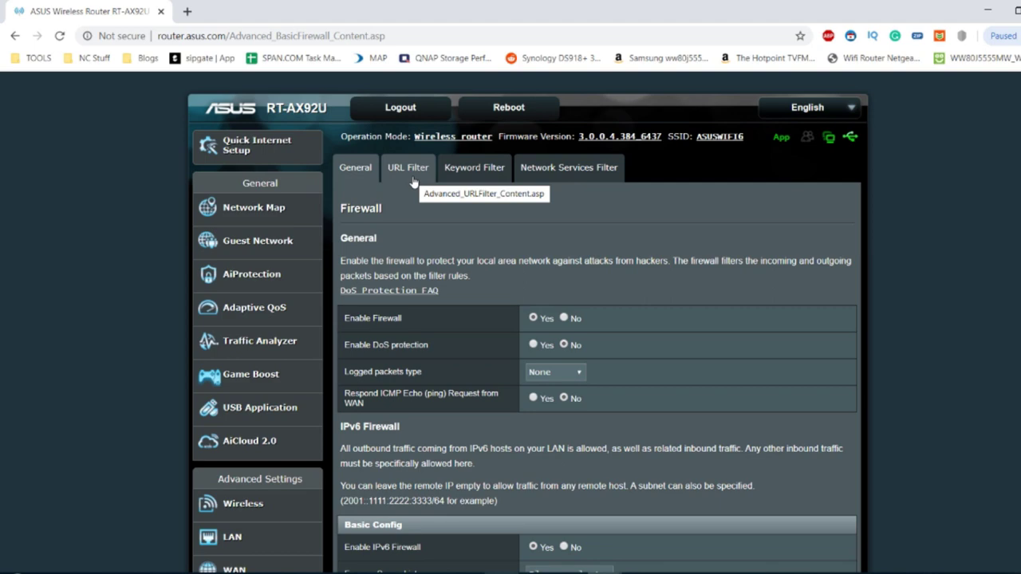
scroll(413, 182, "down", 5)
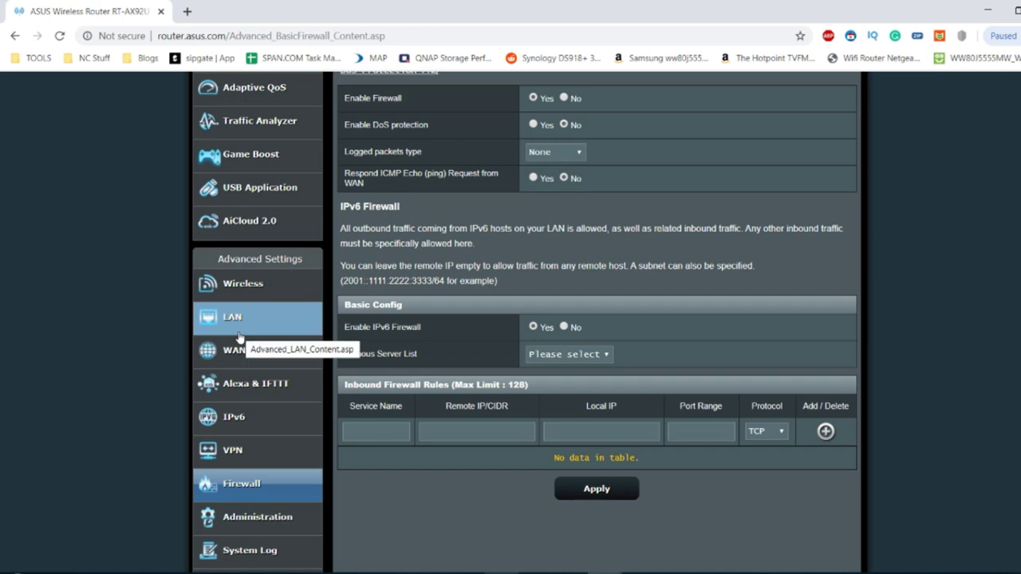
scroll(239, 337, "down", 2)
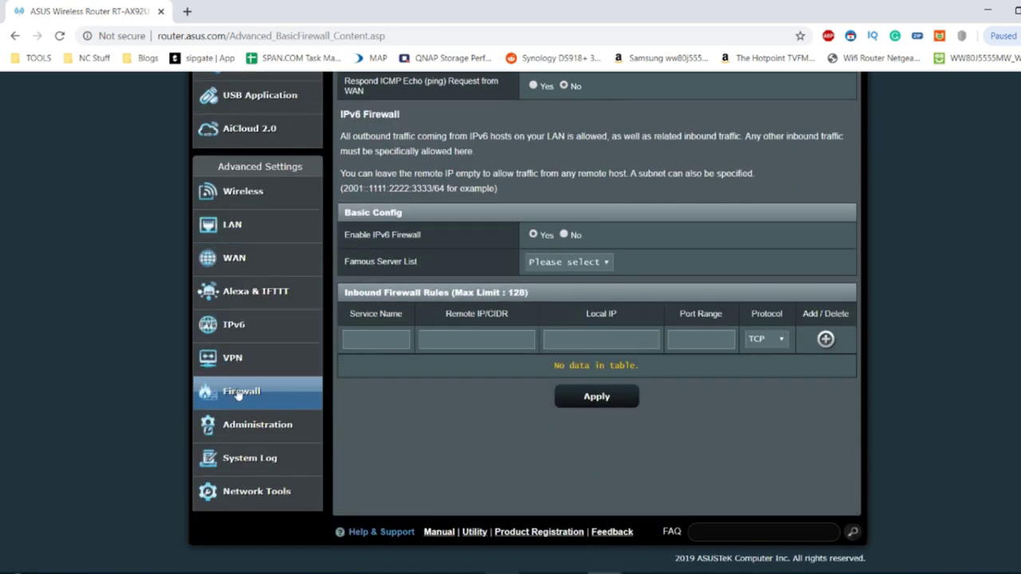
Open the Administration settings and examine the operation modes, including AiMesh Router, Access Point, Repeater, Media Bridge and AiMesh Node.
left_click(243, 423)
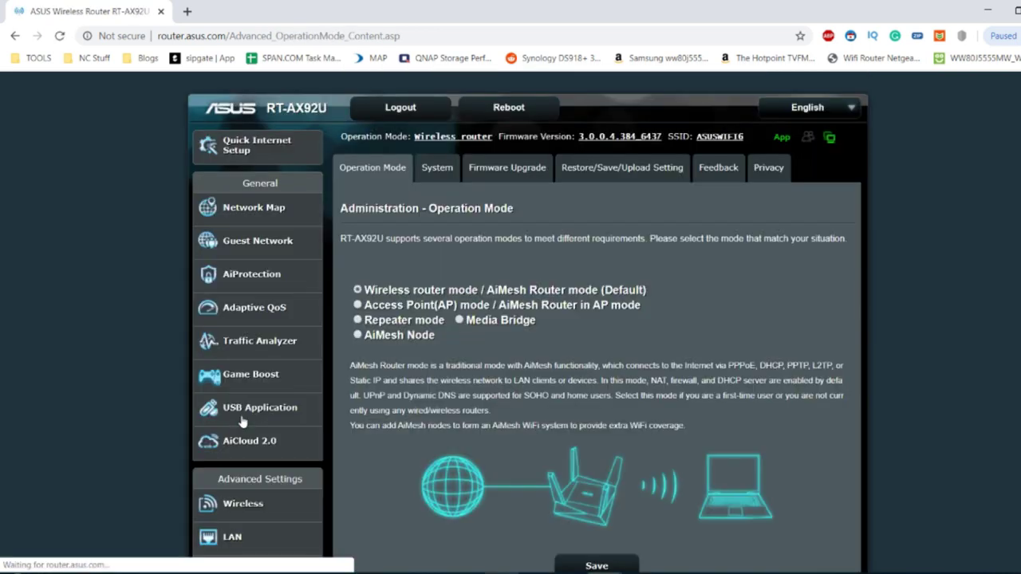
scroll(558, 344, "down", 2)
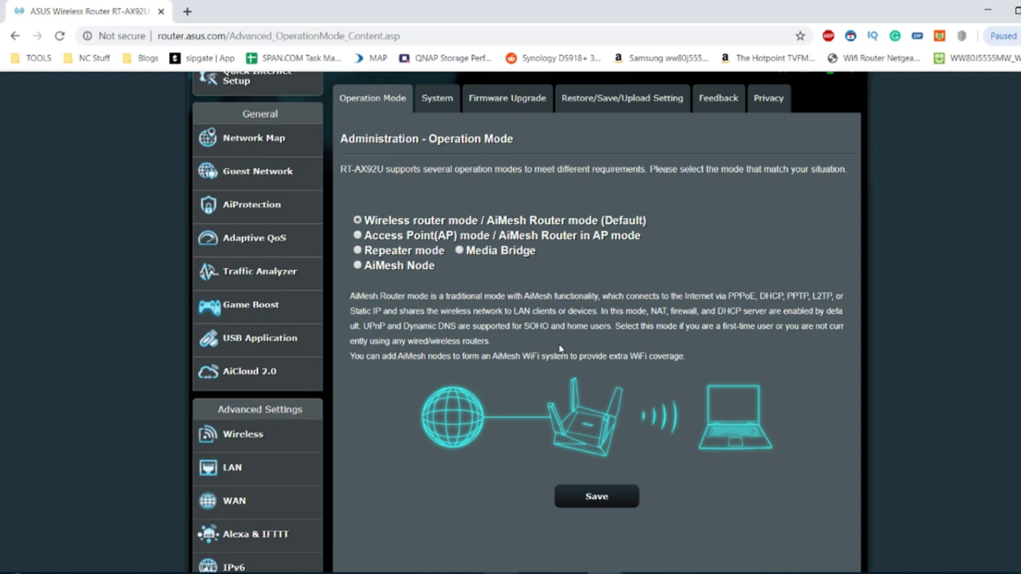
scroll(559, 348, "down", 1)
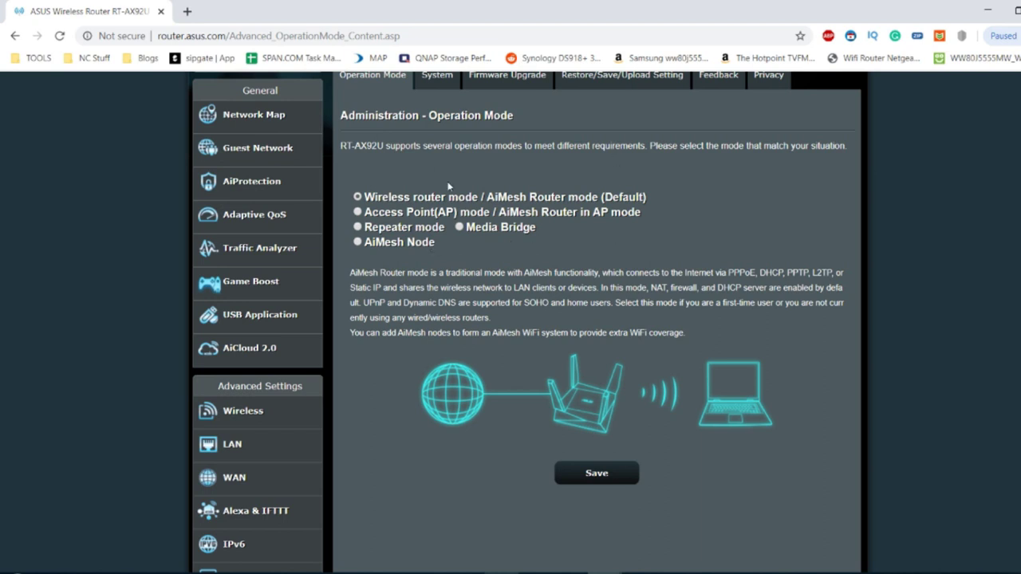
scroll(509, 174, "up", 2)
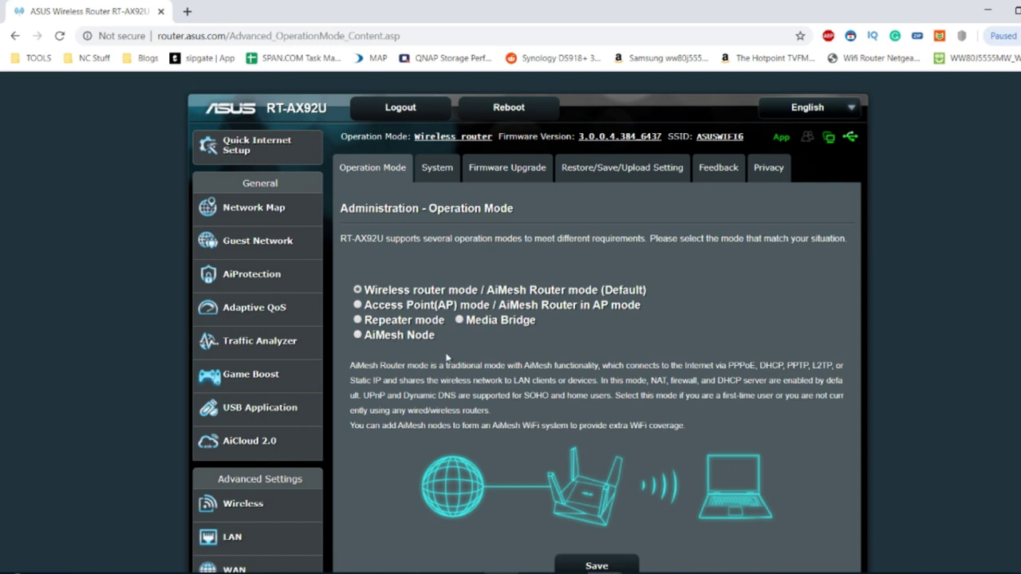
scroll(447, 358, "down", 1)
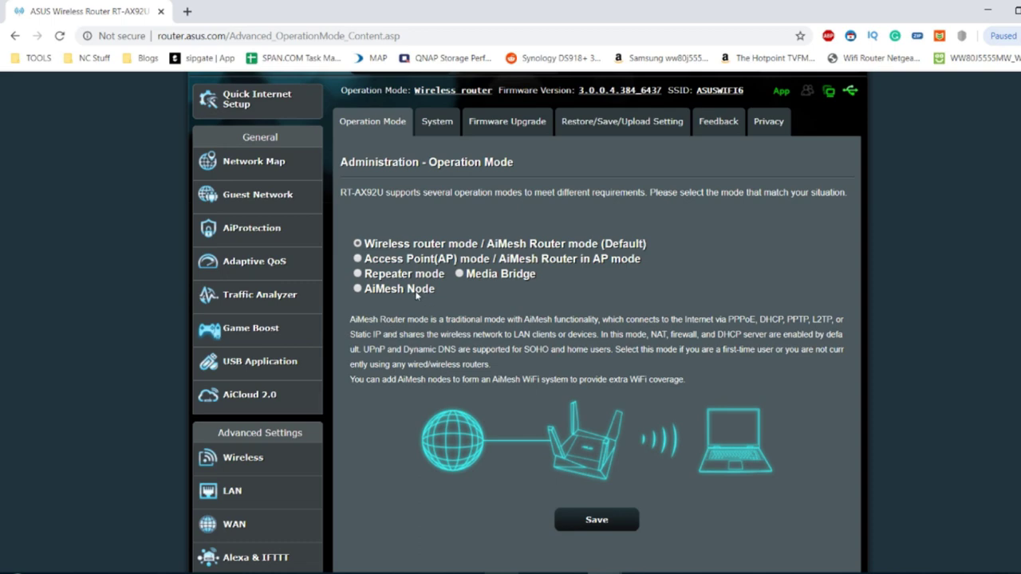
scroll(393, 328, "down", 3)
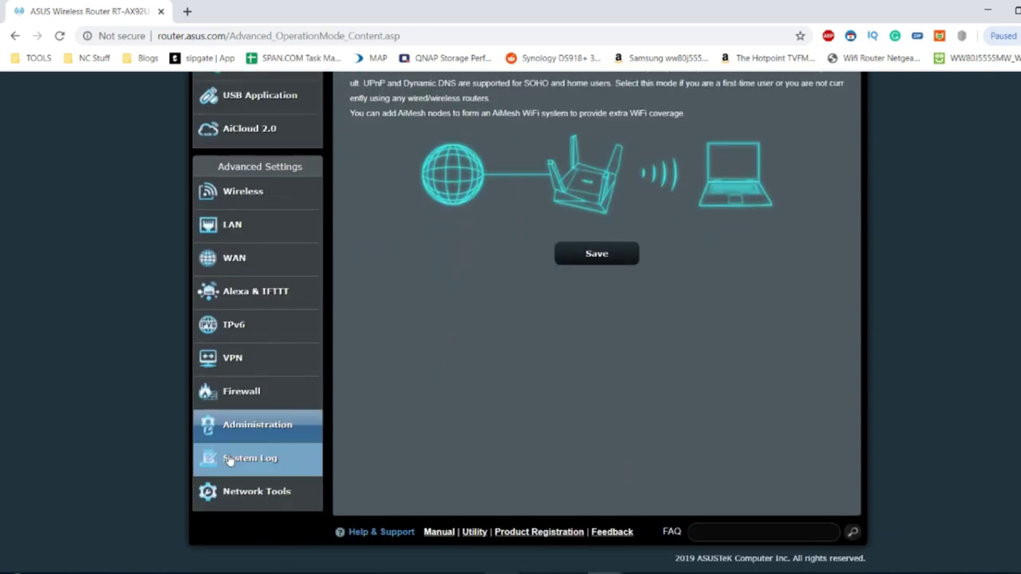
Open the System Log and look through the General Log entries and the other available log categories.
left_click(239, 464)
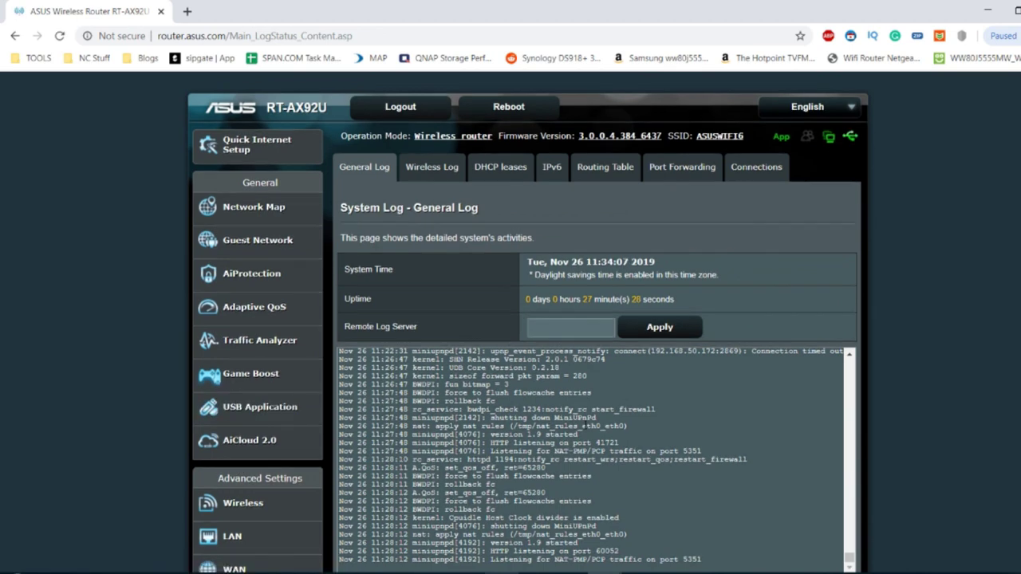
scroll(702, 291, "down", 1)
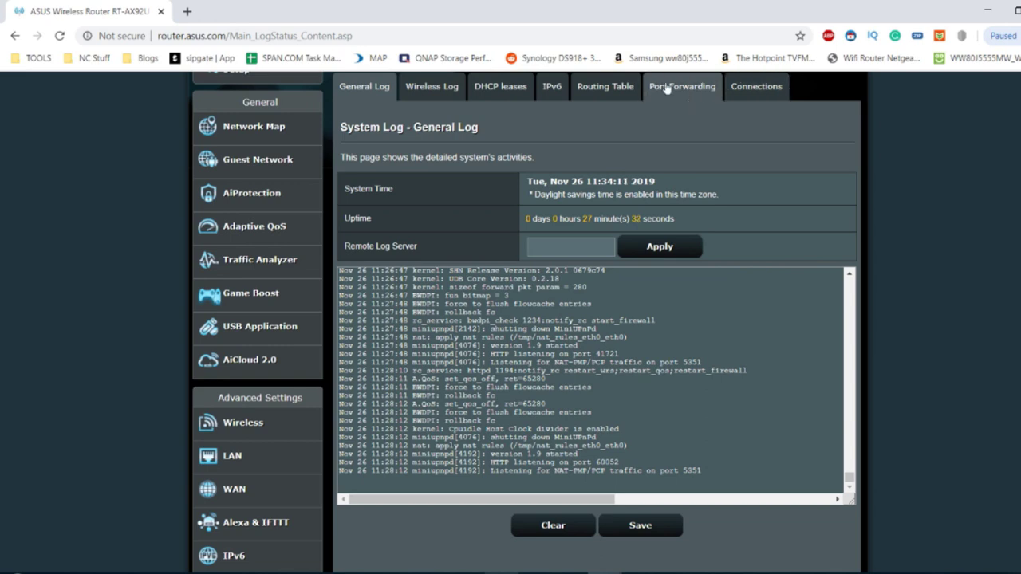
scroll(683, 99, "up", 1)
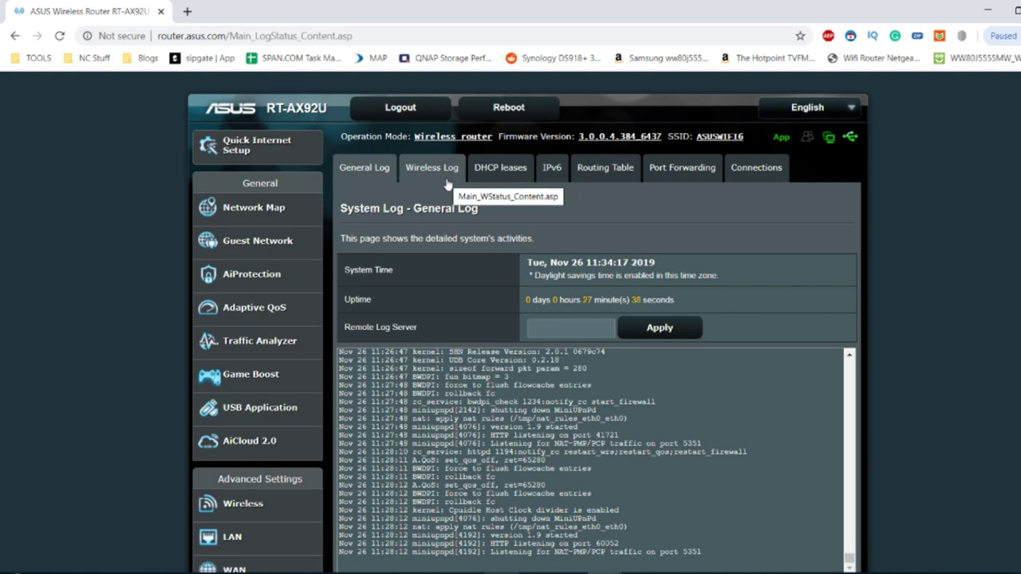
scroll(343, 231, "down", 2)
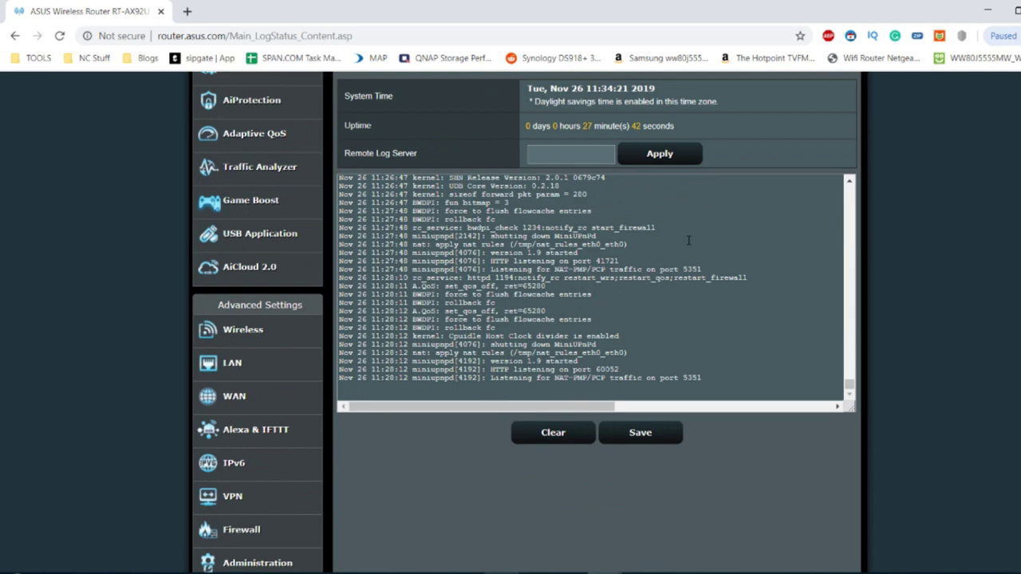
scroll(689, 240, "up", 3)
scroll(814, 142, "up", 3)
Open the System Log's Connections page and look over the history of active connections.
left_click(757, 167)
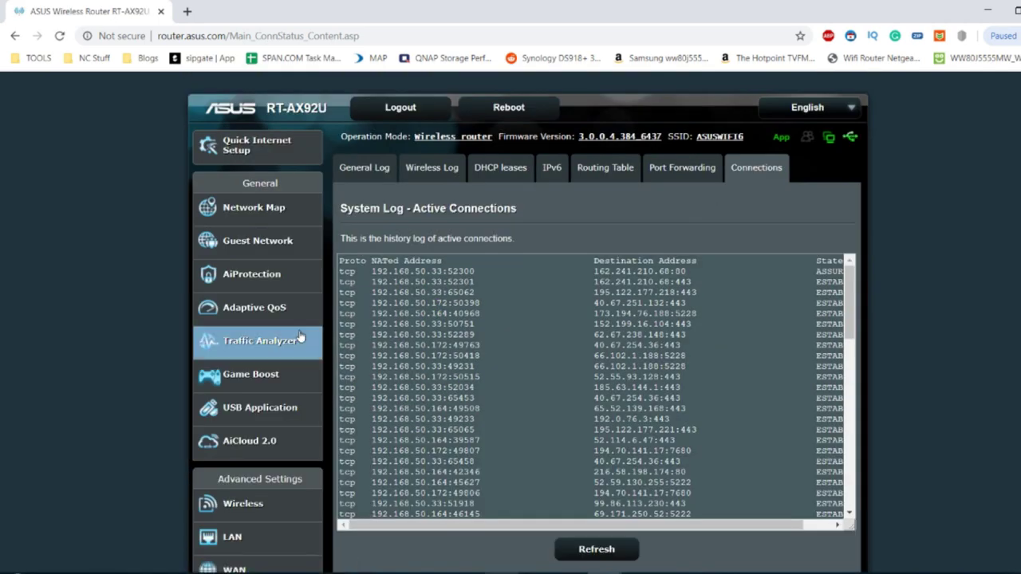
scroll(300, 336, "down", 3)
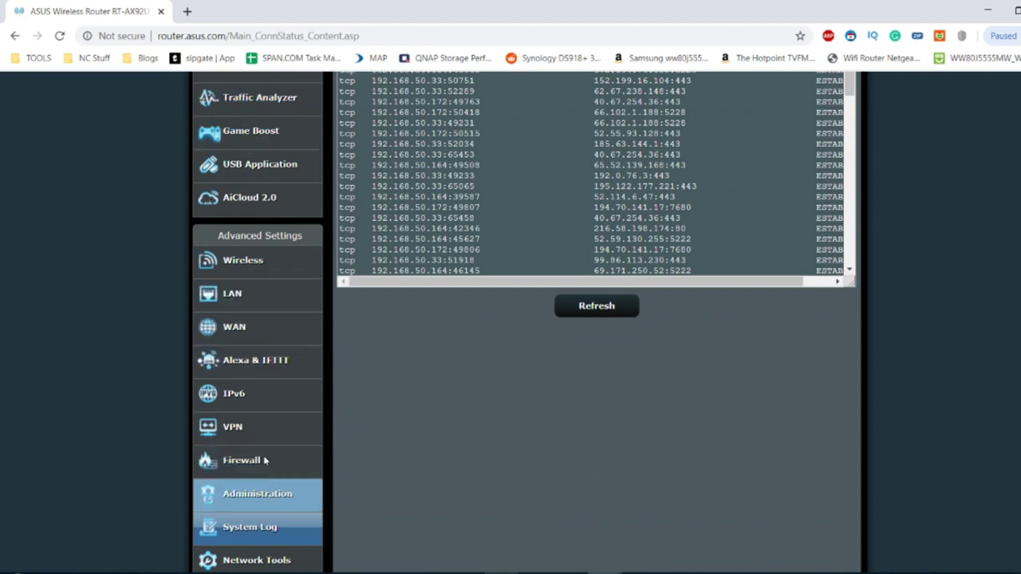
scroll(298, 352, "up", 3)
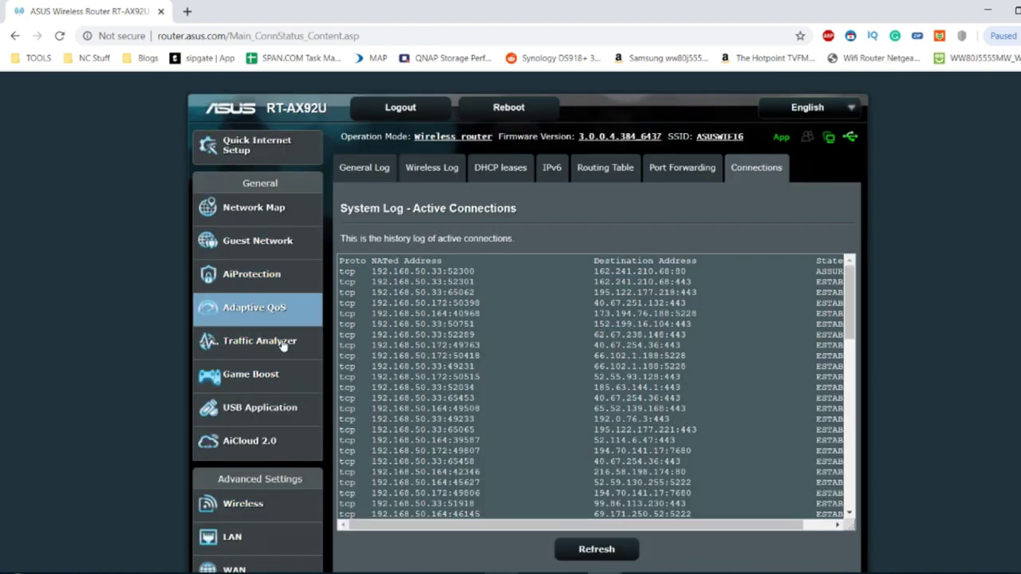
Open Network Tools to view the Network Analysis page, and return to the Network Map overview.
scroll(255, 319, "down", 4)
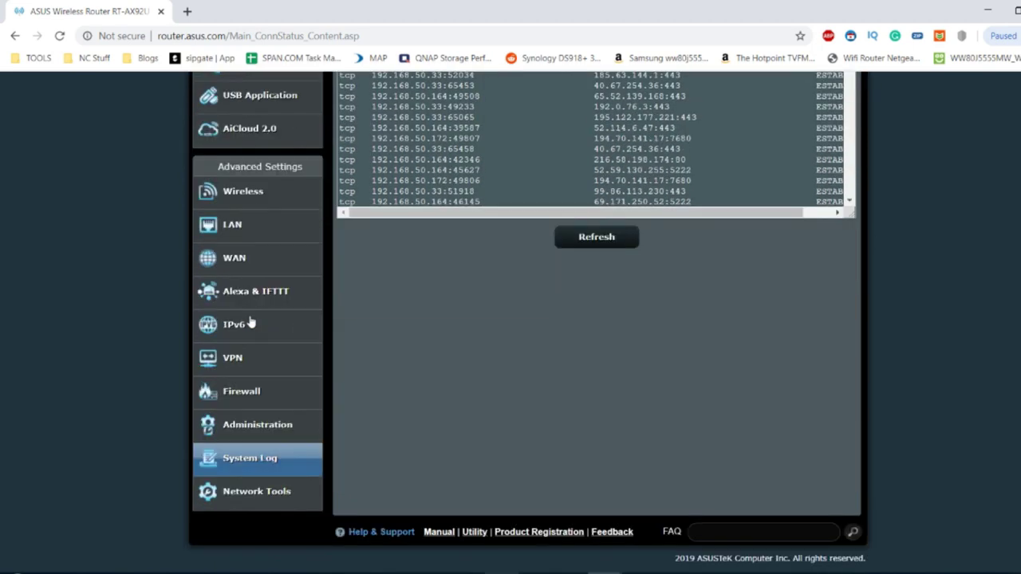
left_click(272, 498)
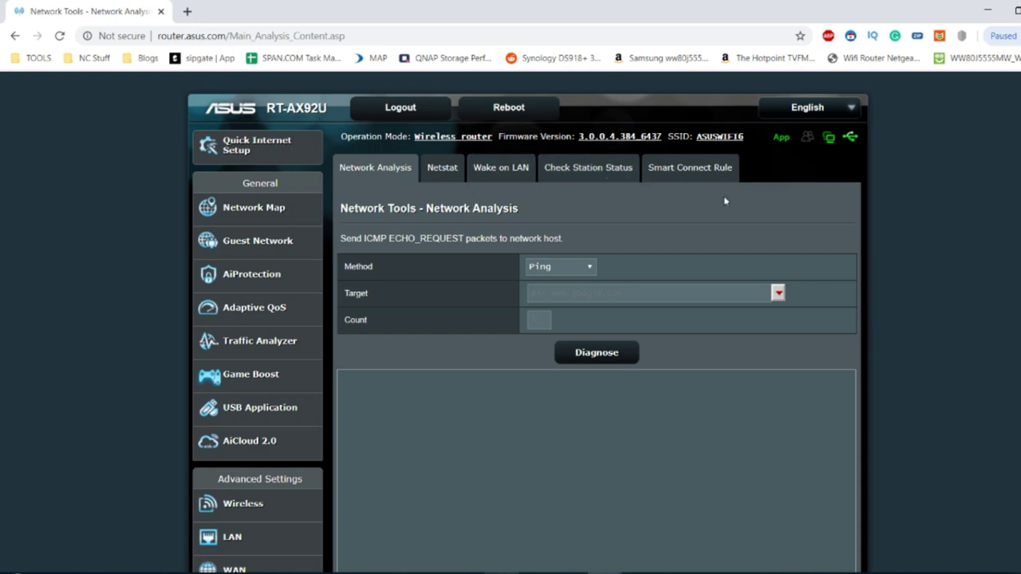
left_click(255, 209)
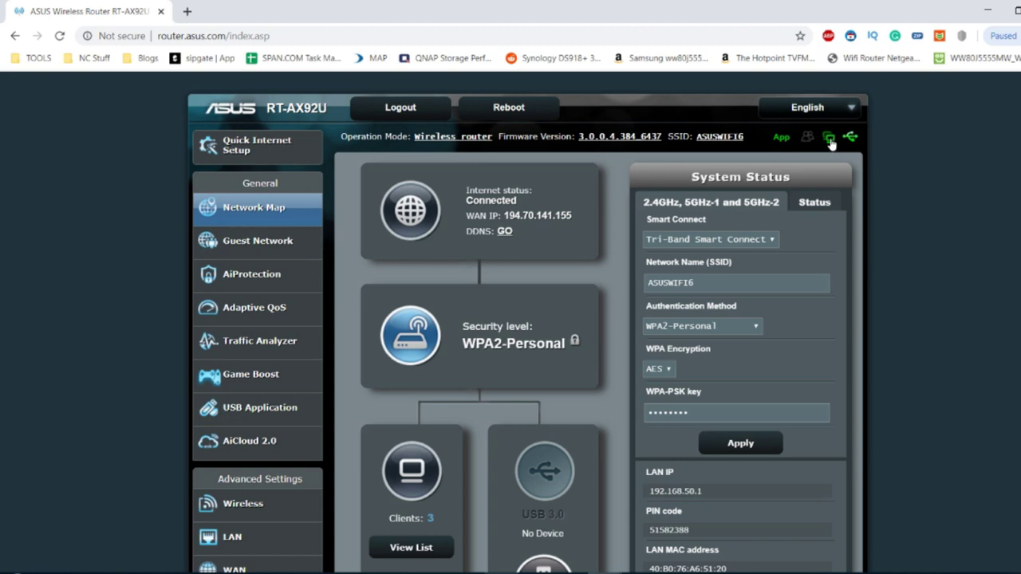
Check the Internet status indicator in the router's header and view its option to disconnect the Internet connection.
mouse_move(809, 127)
mouse_move(828, 142)
left_click(780, 145)
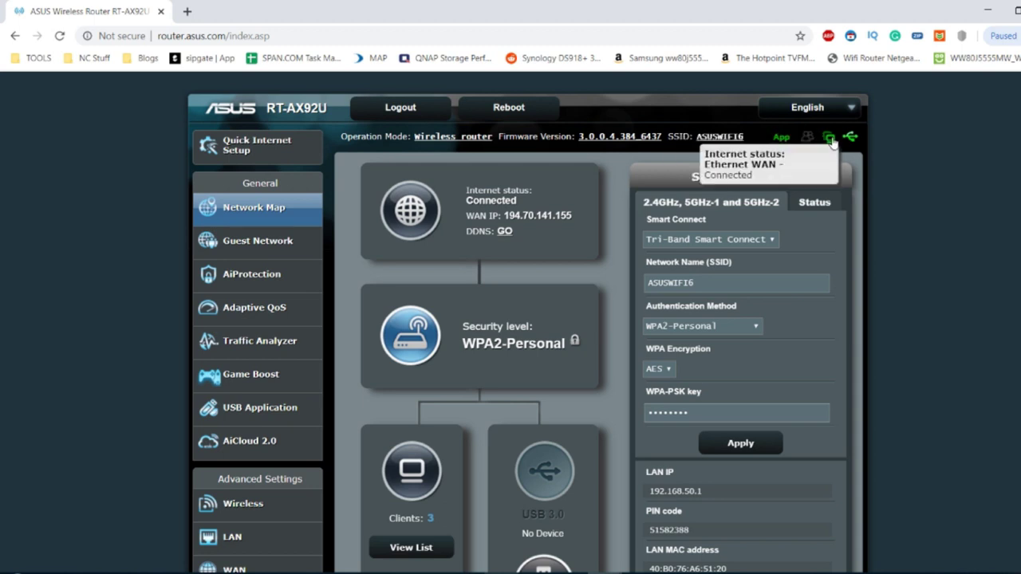
left_click(832, 141)
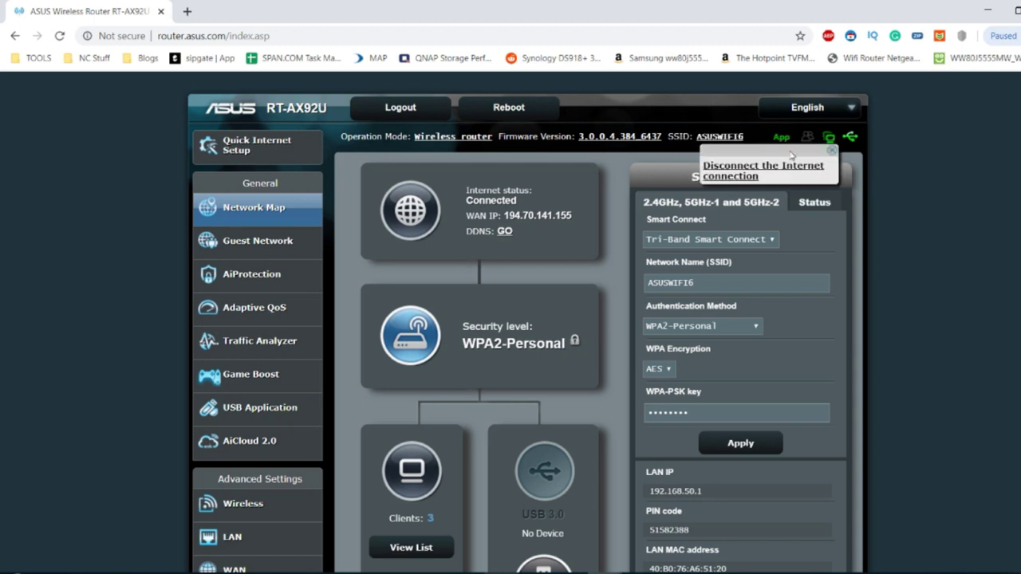
left_click(830, 144)
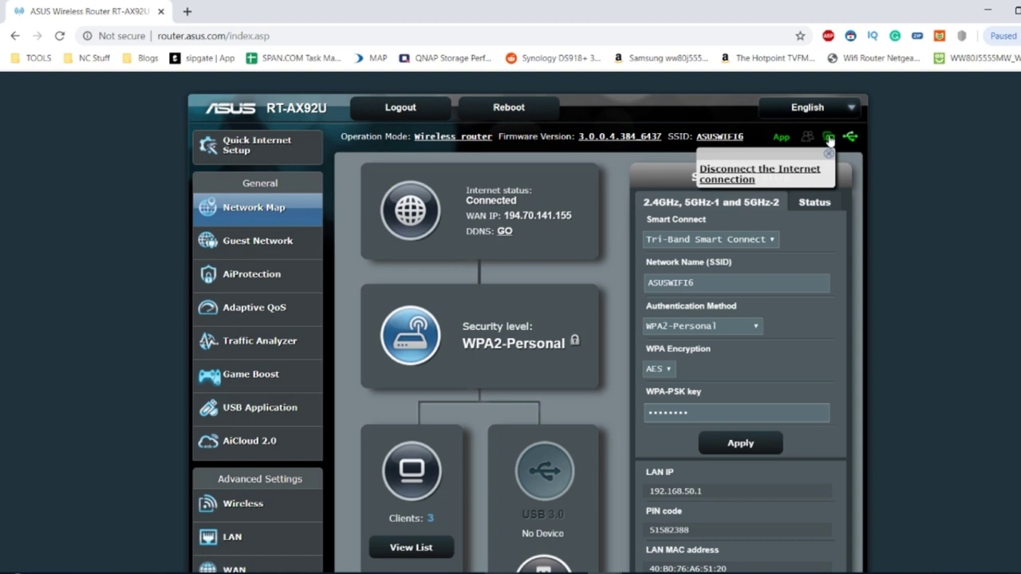
double_click(830, 144)
left_click(832, 142)
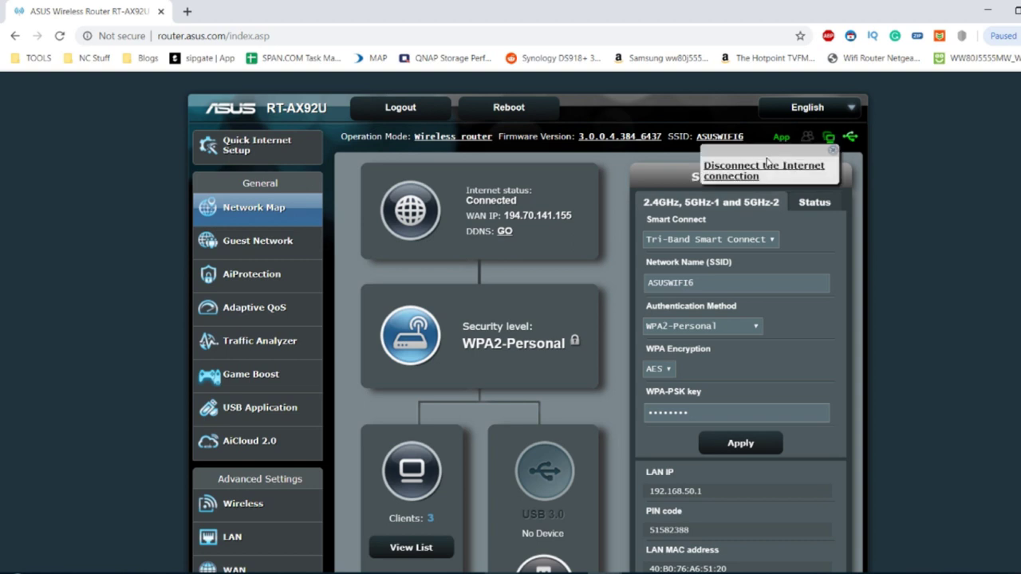
triple_click(788, 177)
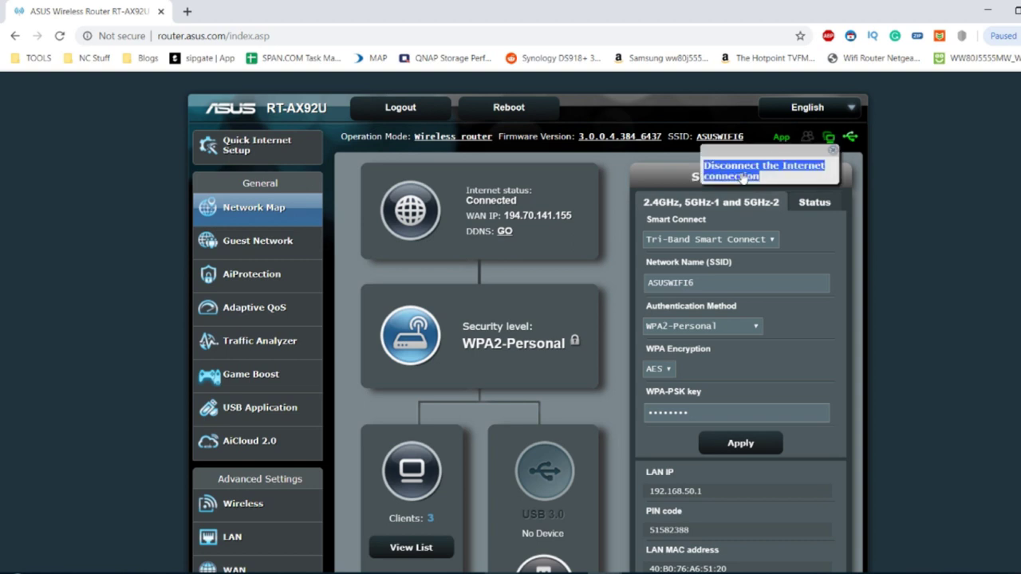
Open the USB status indicator's pop-up to view the eject option for the SanDisk Cruzer Blade disk.
left_click(850, 138)
triple_click(822, 165)
left_click(780, 167)
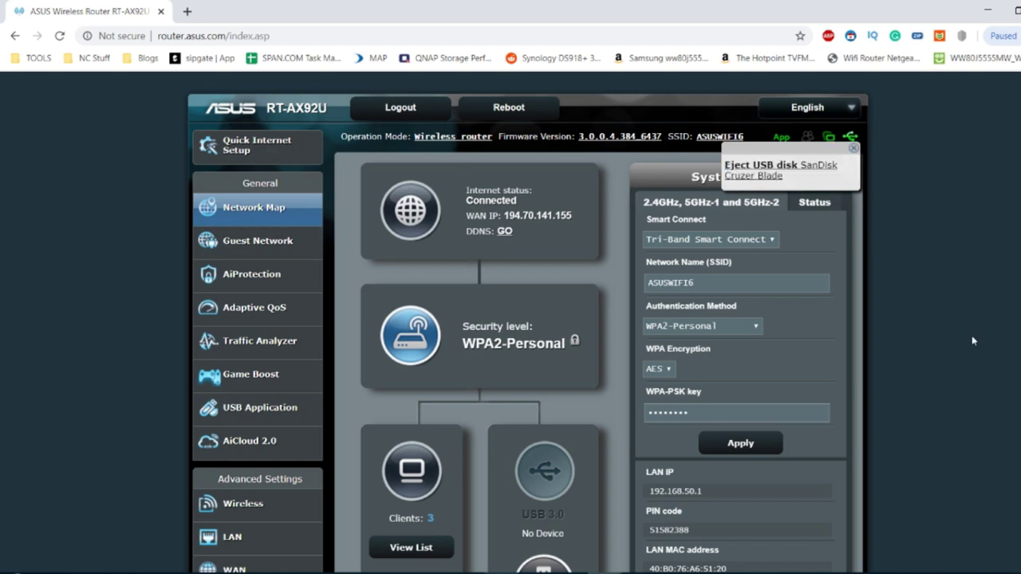
Look over the whole Network Map overview, including clients, AiMesh, USB devices and the General and Advanced Settings categories.
scroll(408, 221, "down", 3)
scroll(407, 215, "down", 2)
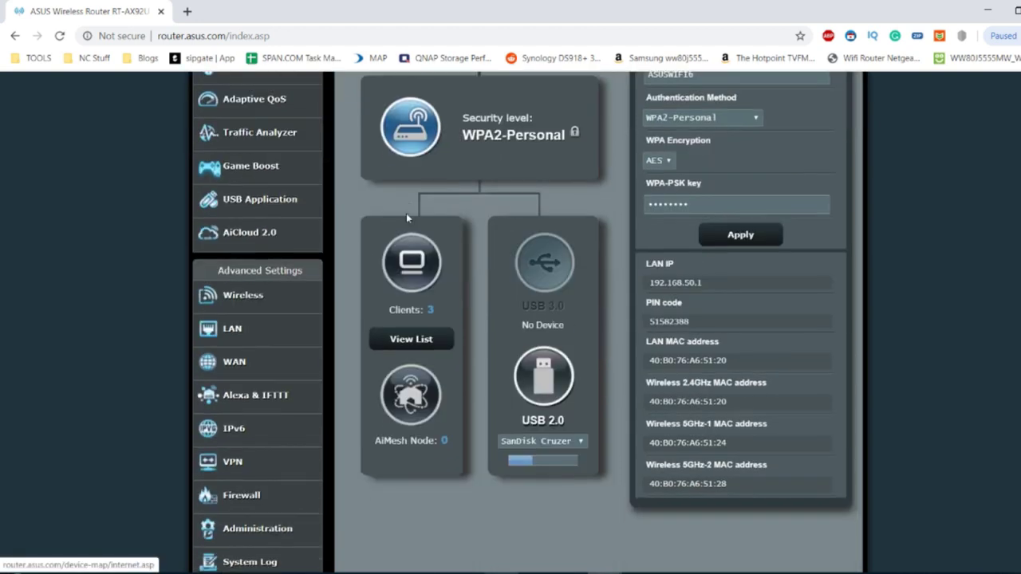
scroll(407, 215, "up", 5)
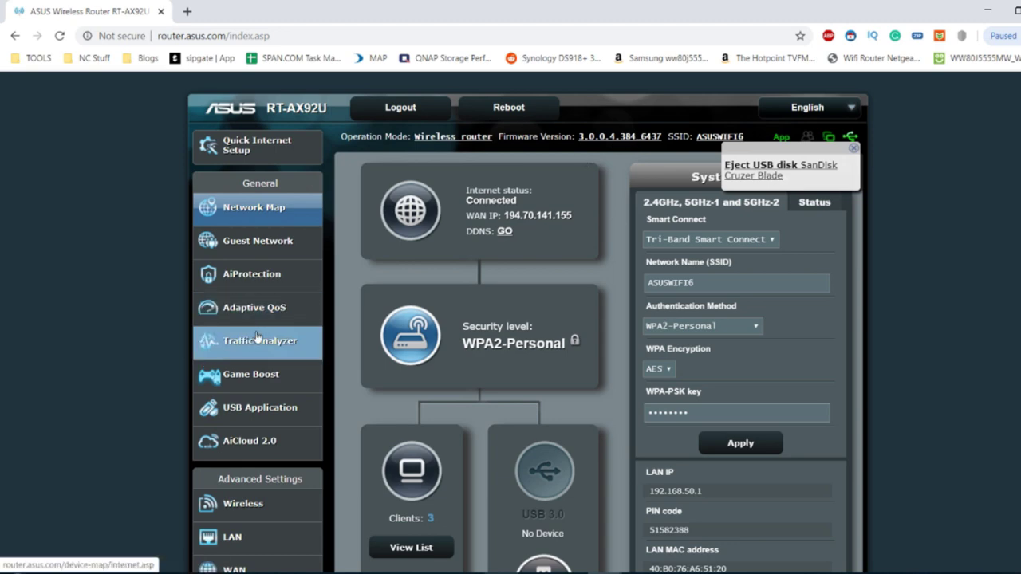
scroll(268, 441, "down", 3)
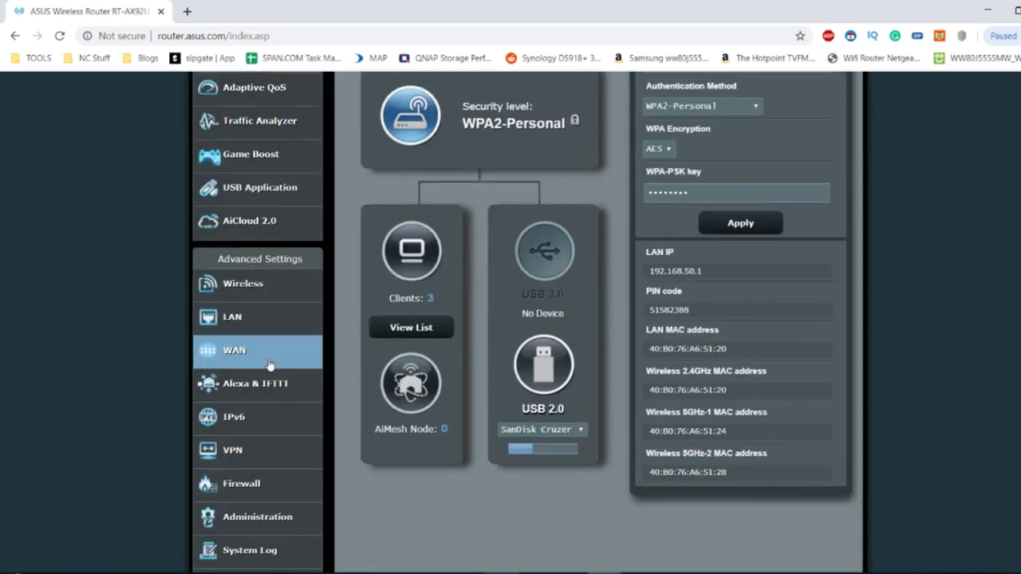
scroll(270, 366, "up", 3)
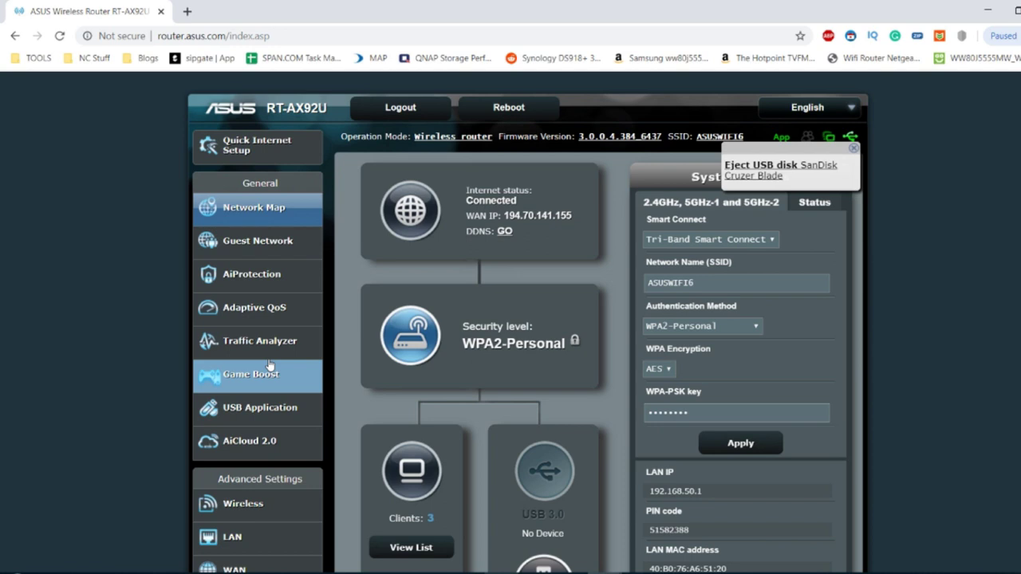
scroll(471, 317, "down", 2)
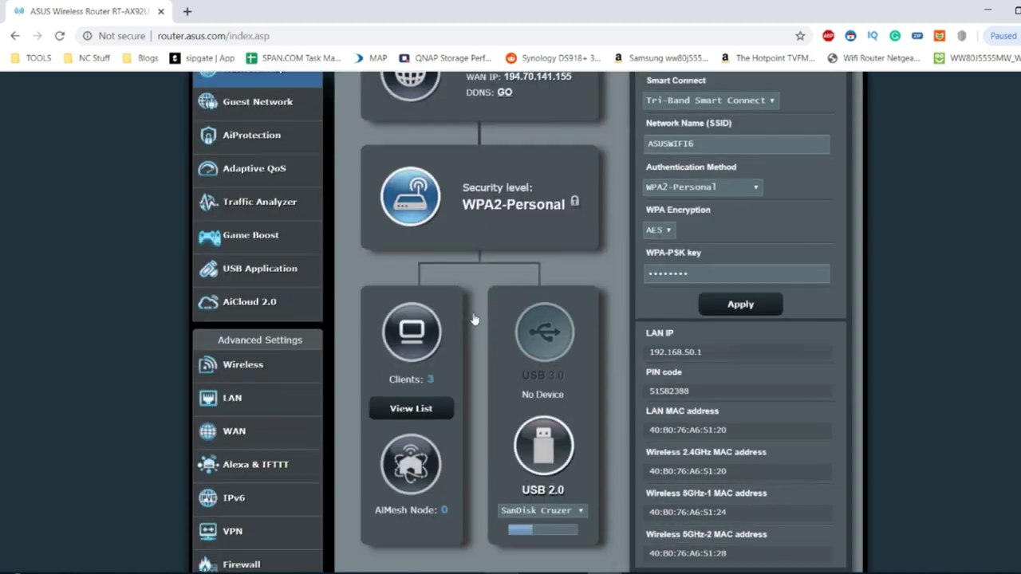
scroll(488, 230, "down", 3)
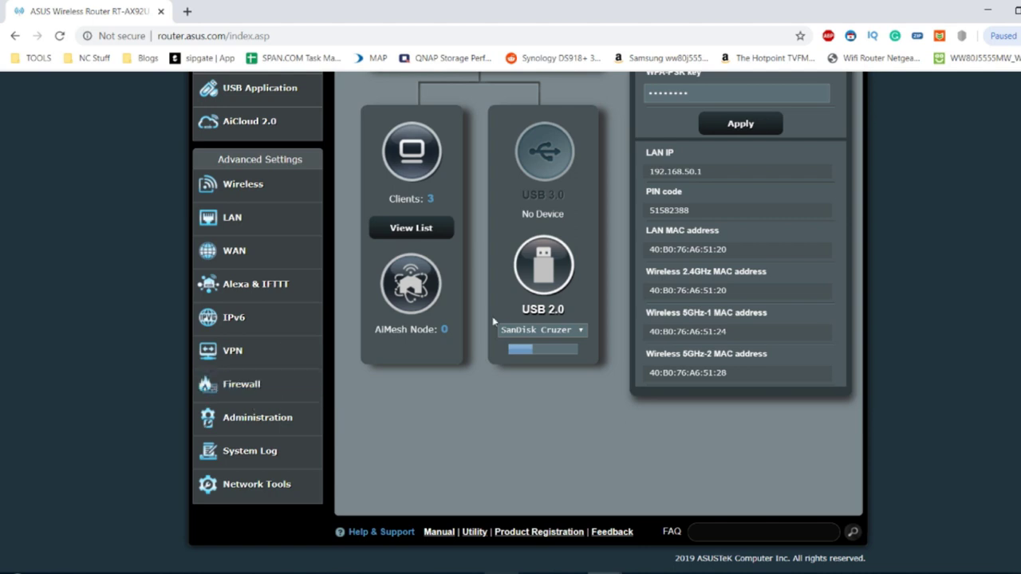
scroll(620, 417, "up", 4)
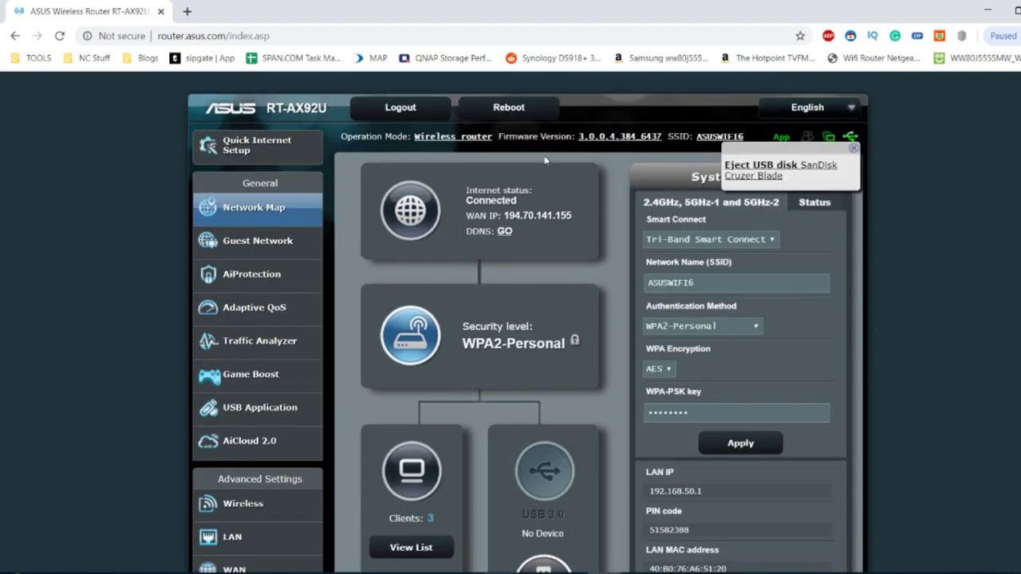